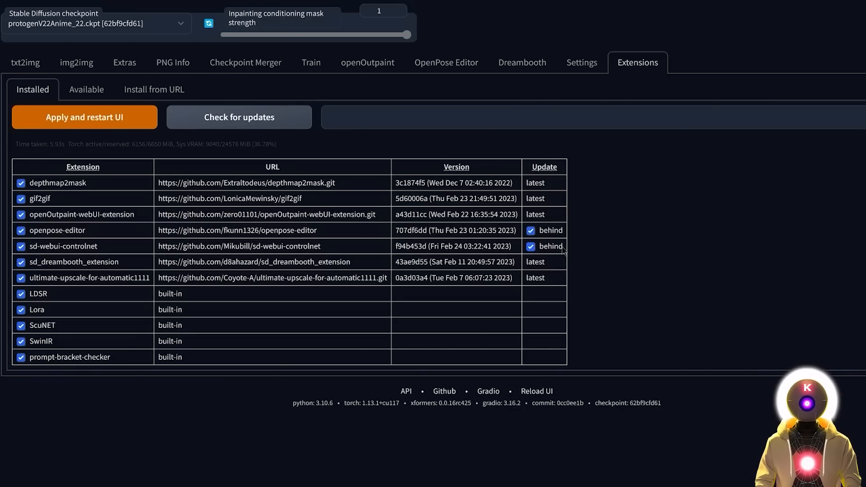
Apply the checked updates for openpose-editor and sd-webui-controlnet and restart the UI
click(103, 123)
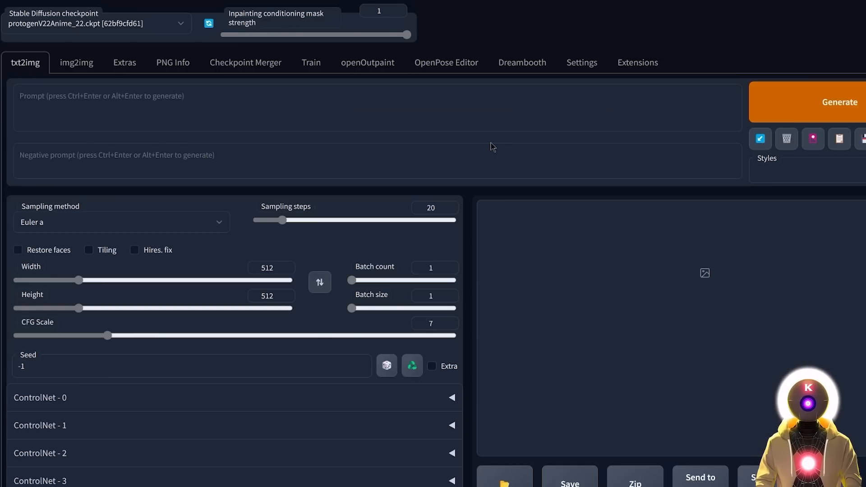
In the ControlNet settings, set the Multi ControlNet maximum models amount to 3, apply the settings and reload the UI
click(581, 63)
scroll(42, 274, down, 5)
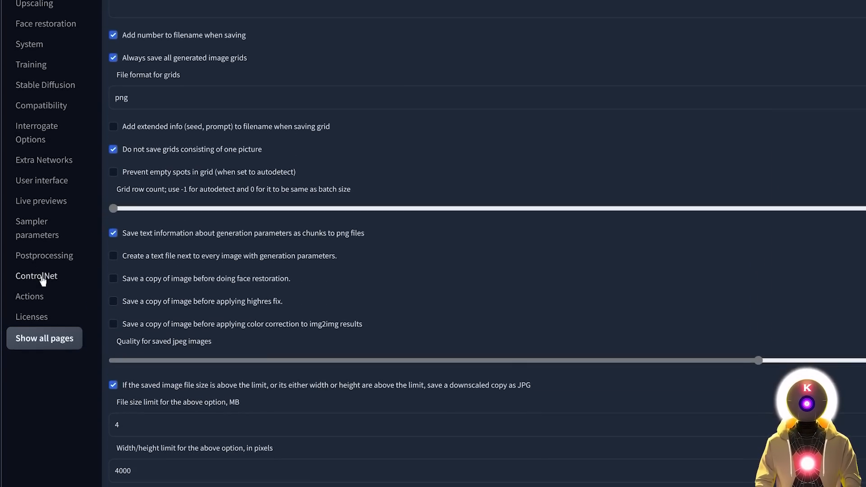
click(31, 277)
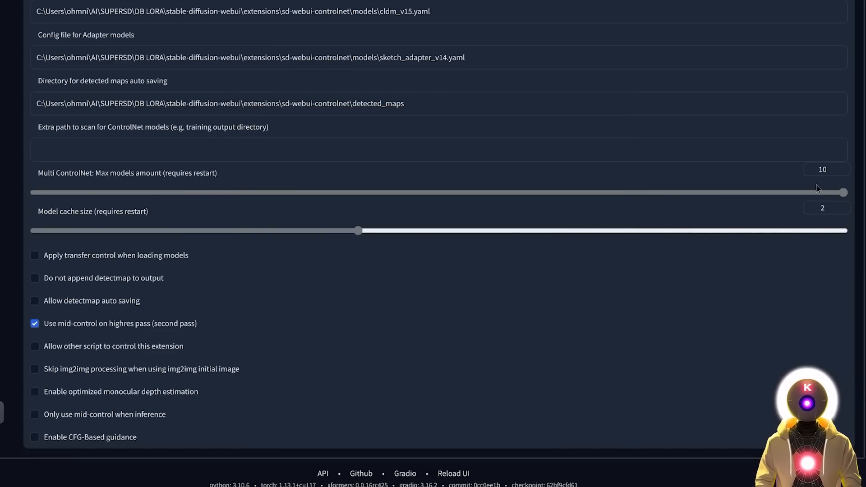
drag(817, 185, 228, 170)
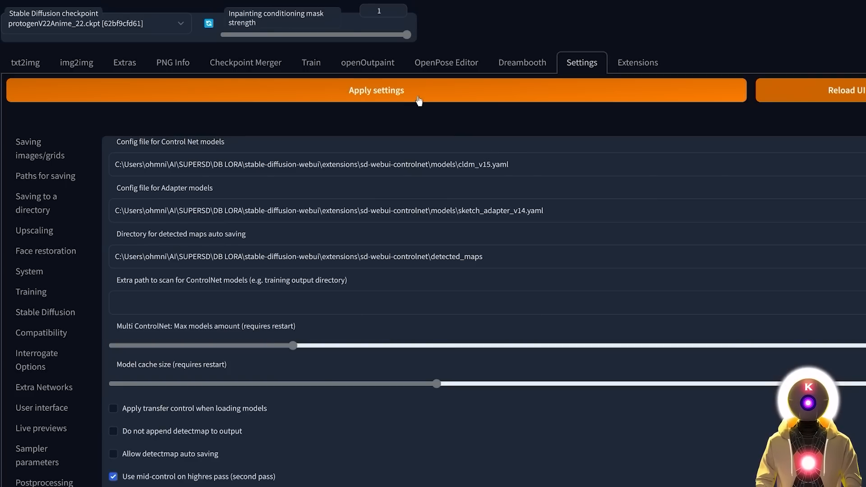
click(419, 100)
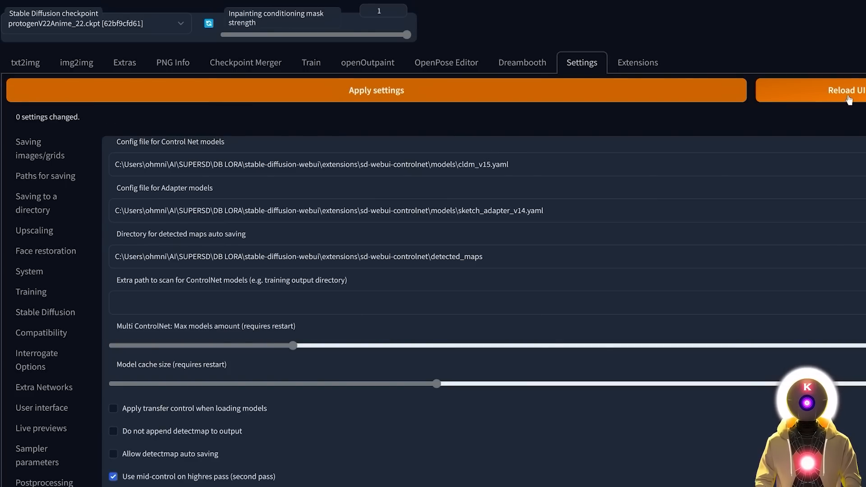
click(849, 99)
Expand the ControlNet 0 and ControlNet 1 units in txt2img and look over their options
click(251, 331)
scroll(248, 340, down, 10)
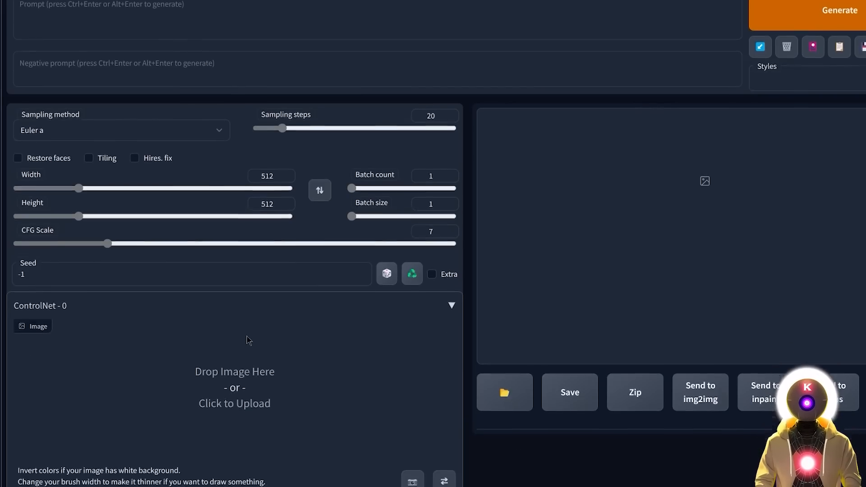
click(240, 386)
scroll(241, 386, down, 10)
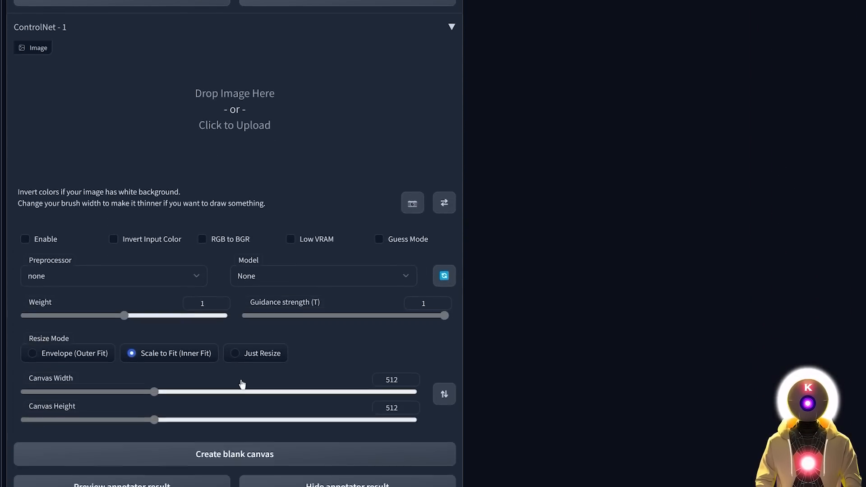
scroll(267, 408, up, 13)
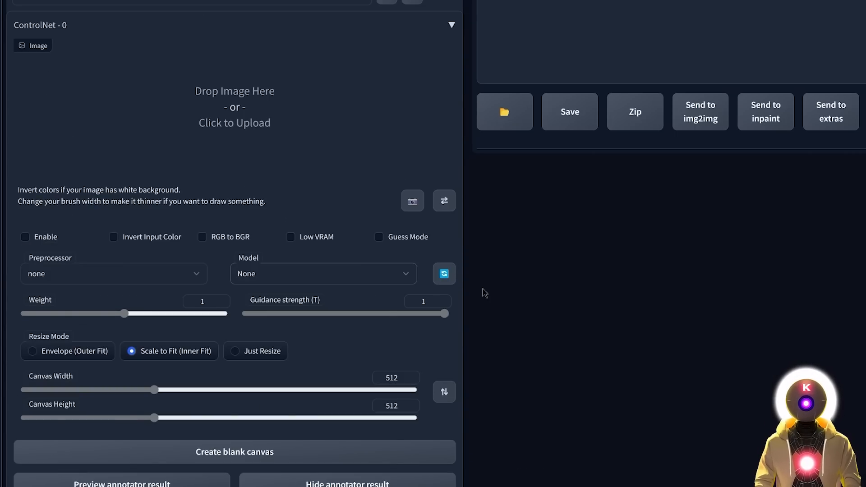
Check which models are available for the ControlNet 0 unit without choosing one
click(348, 273)
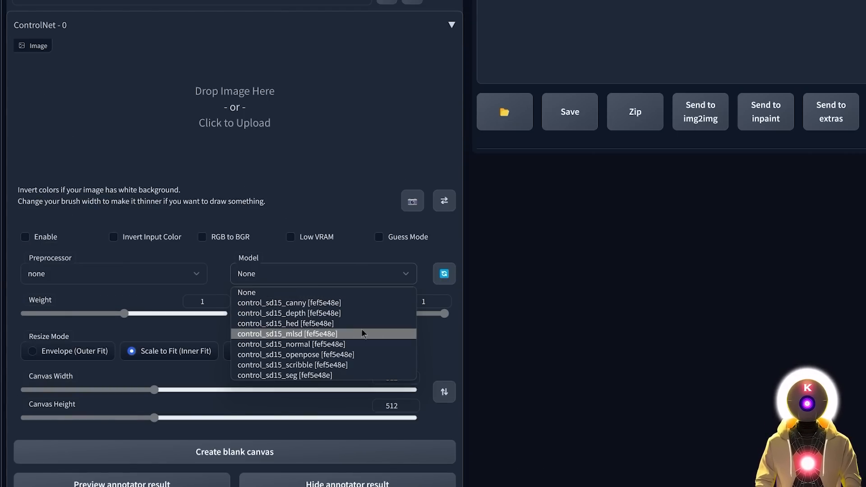
click(456, 345)
scroll(481, 333, down, 6)
scroll(483, 329, up, 6)
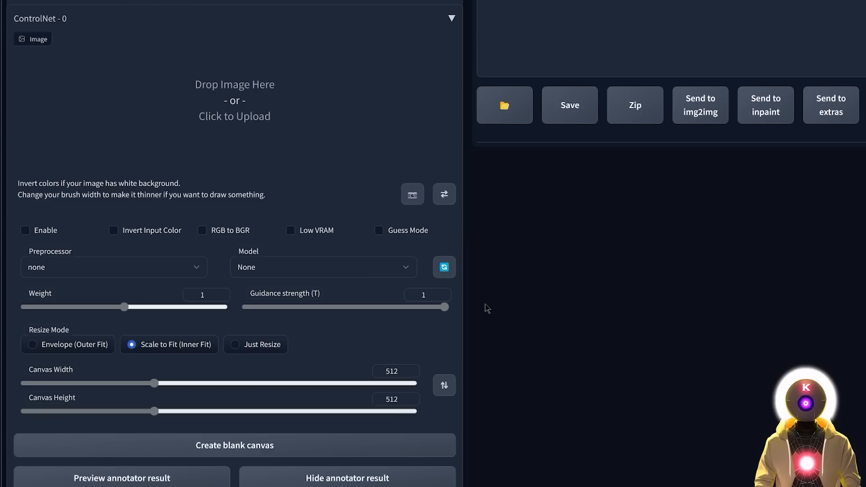
scroll(489, 307, up, 2)
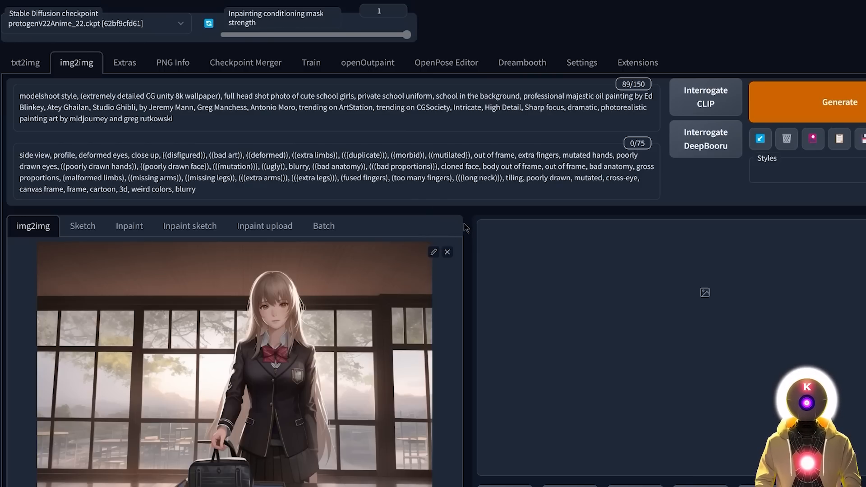
In img2img, enable ControlNet 0 with the depth preprocessor and the control_sd15_depth model
scroll(442, 271, down, 2)
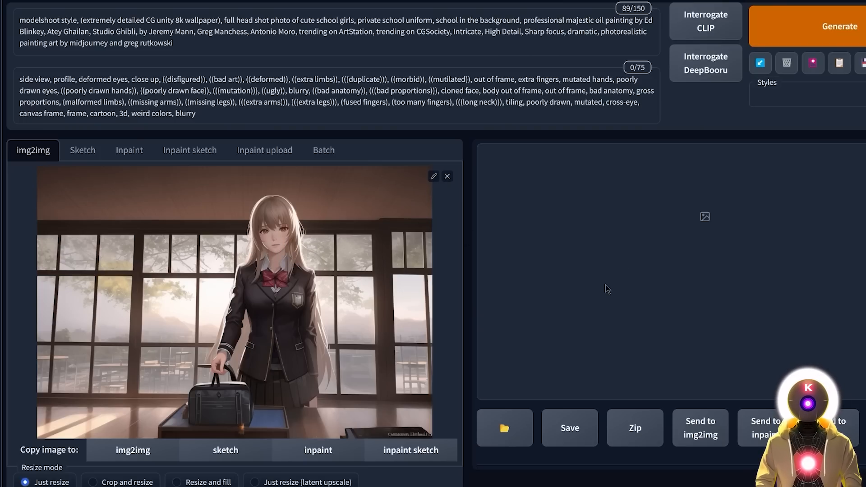
scroll(136, 352, down, 2)
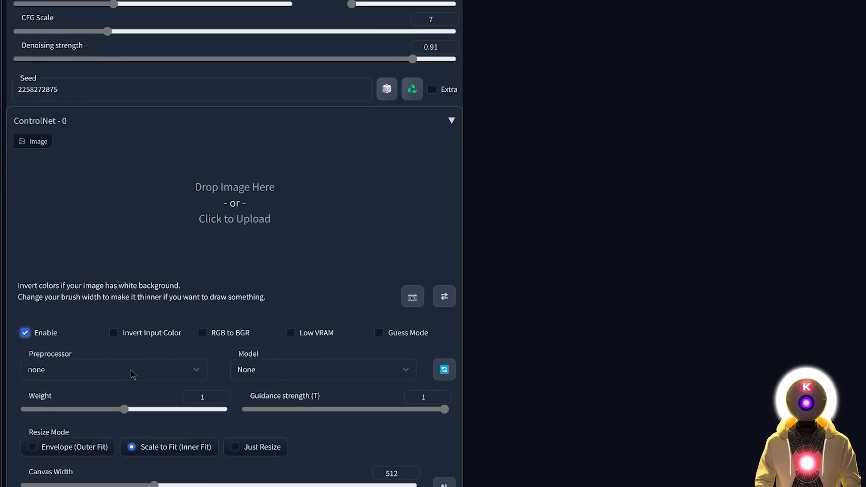
click(131, 370)
click(91, 259)
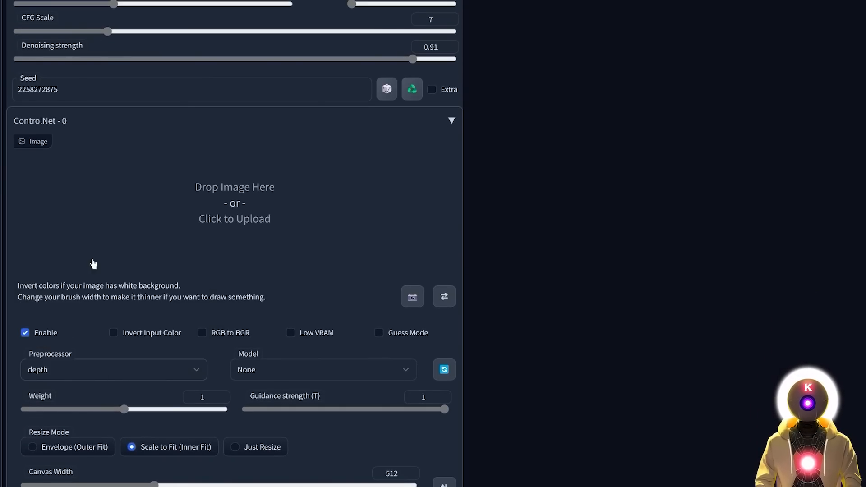
click(264, 370)
click(270, 406)
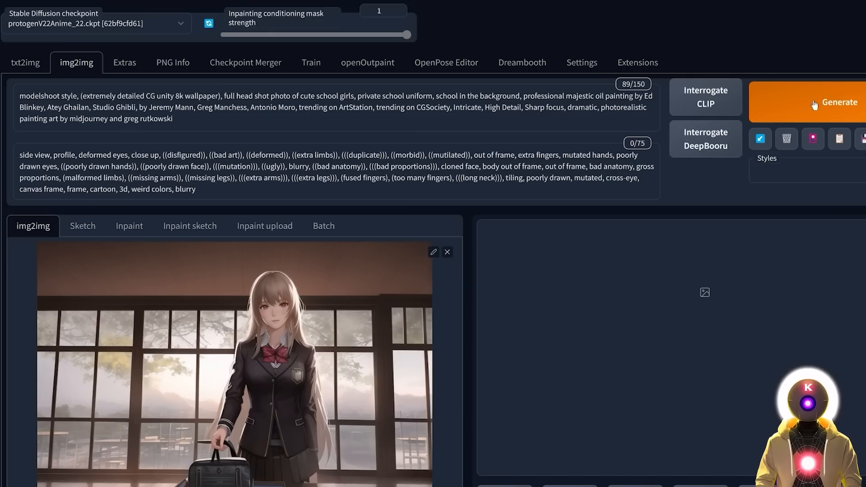
Generate the img2img picture using the depth unit and inspect the result enlarged
click(814, 105)
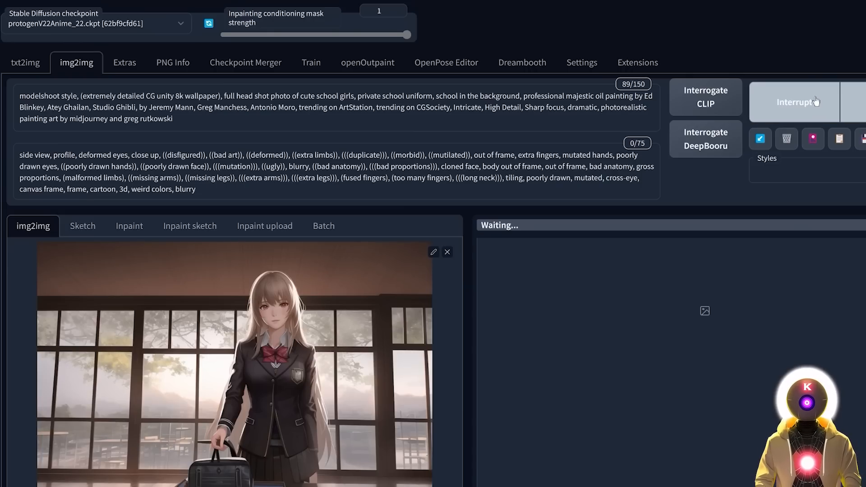
click(843, 317)
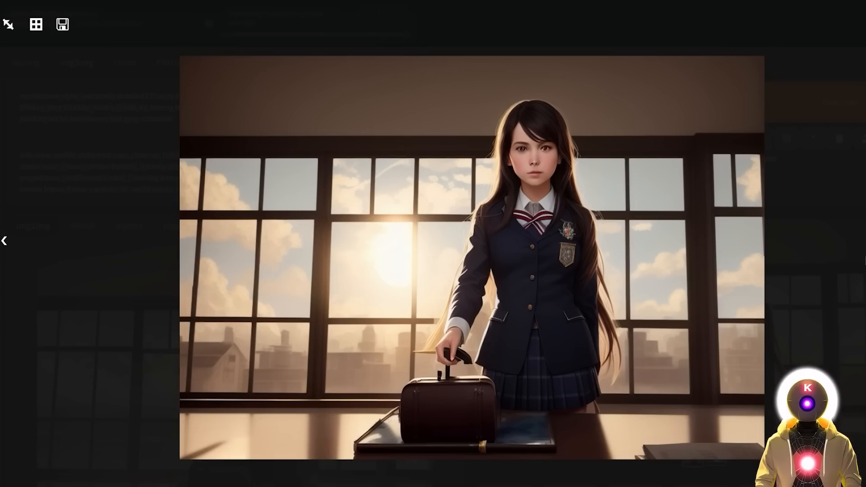
click(859, 271)
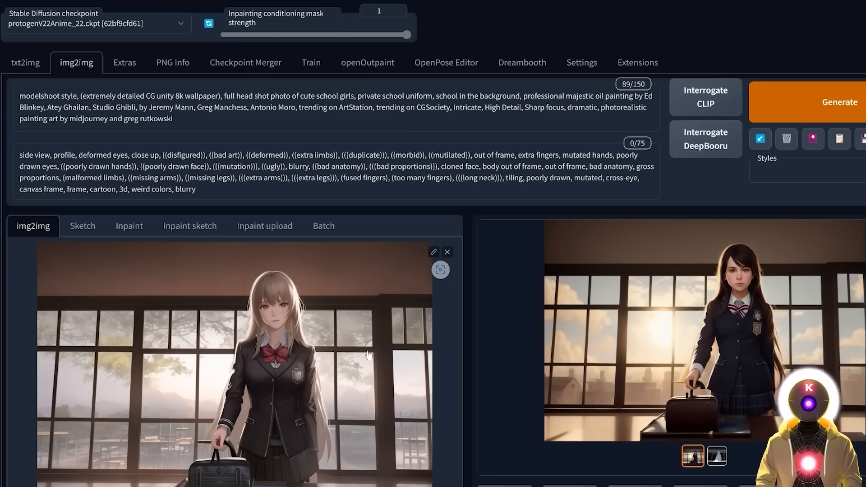
Enable ControlNet 1 in img2img and configure it for normal map guidance alongside the depth unit
scroll(476, 229, down, 20)
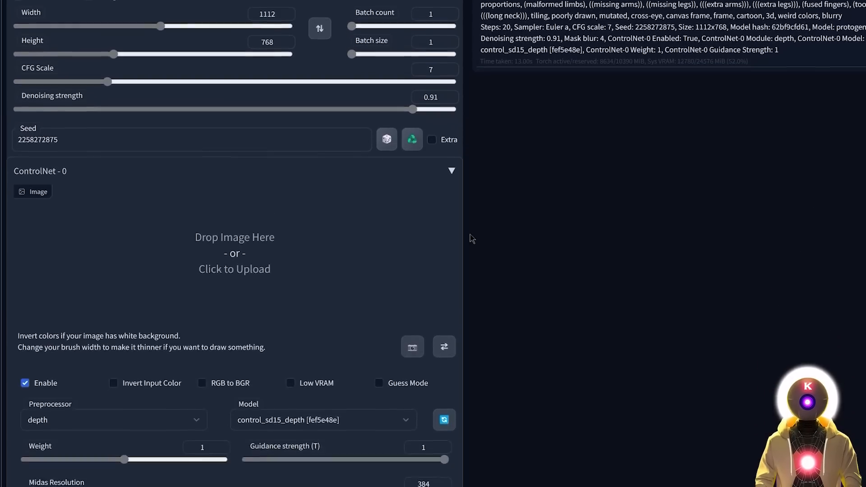
scroll(477, 232, down, 3)
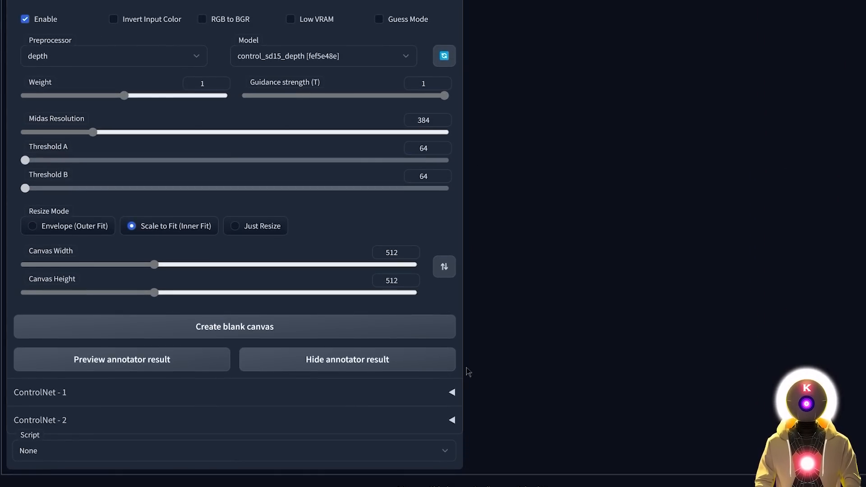
scroll(518, 287, down, 6)
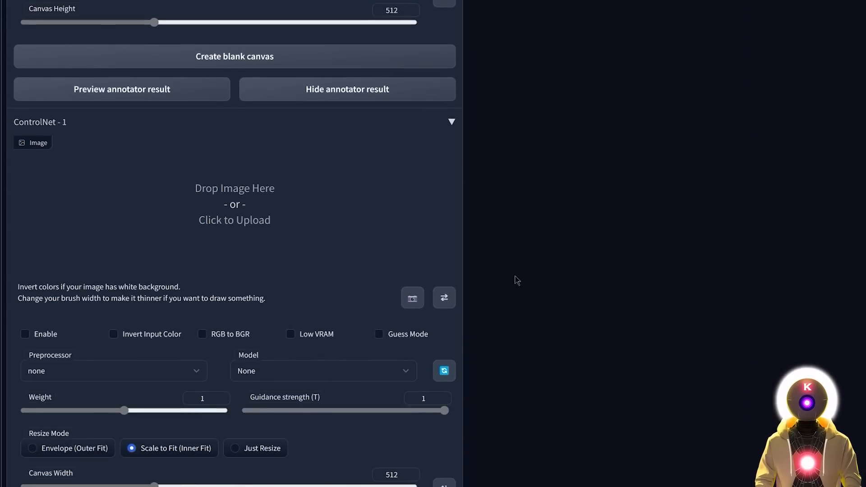
click(37, 305)
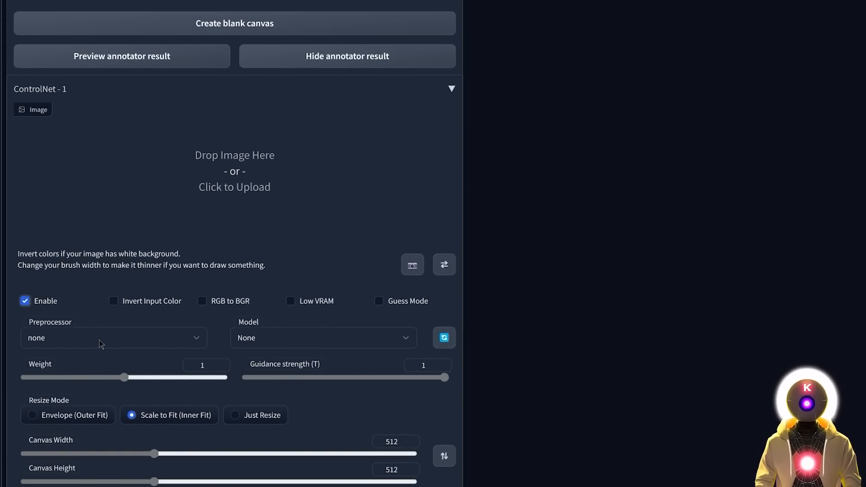
scroll(99, 343, up, 8)
scroll(88, 140, down, 10)
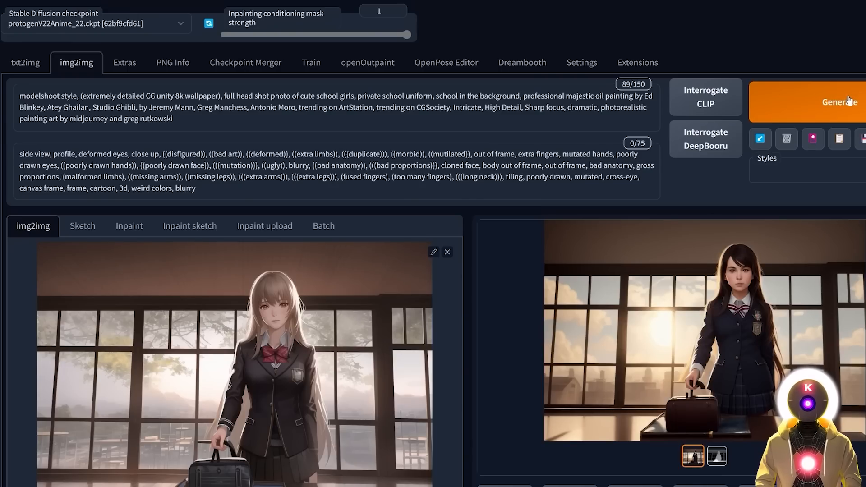
Generate the picture with the depth and normal units combined and inspect the result enlarged
click(850, 101)
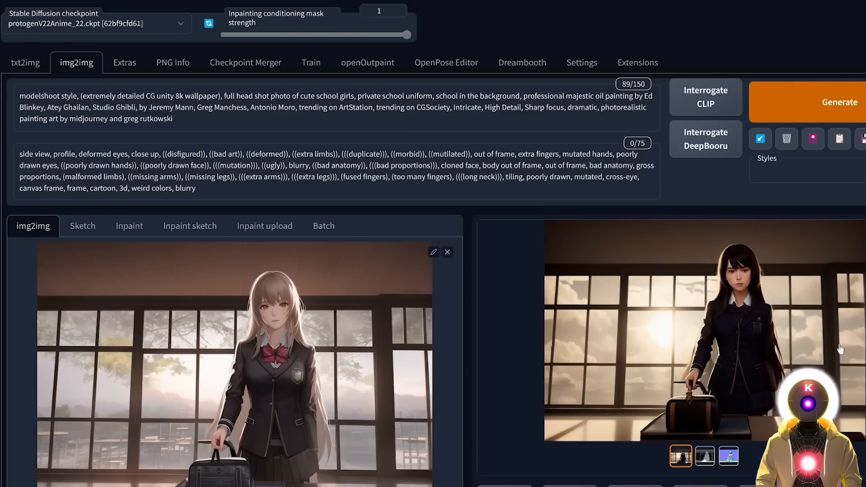
click(823, 357)
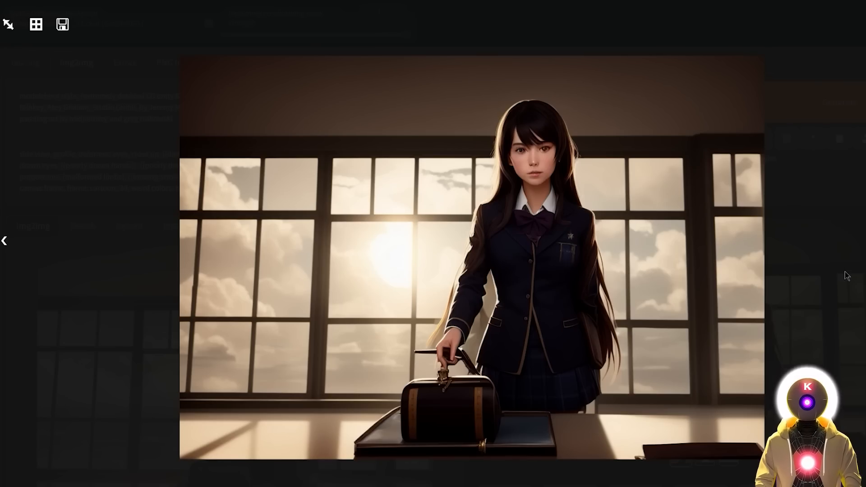
click(847, 276)
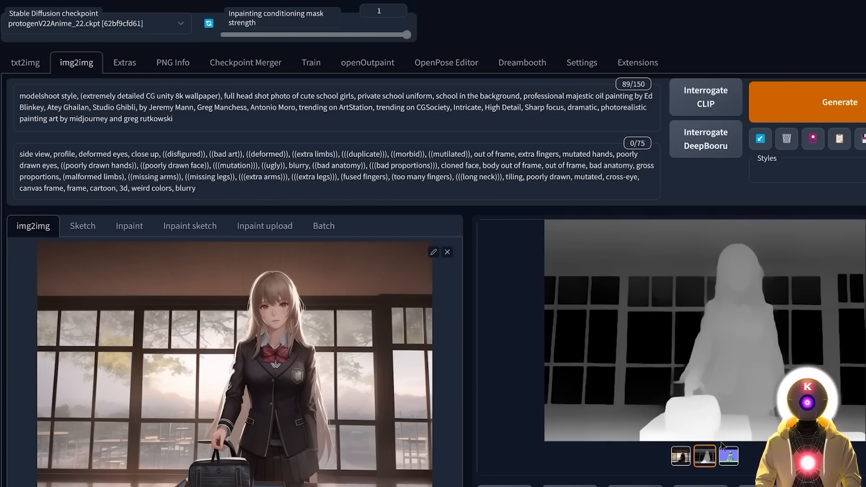
Review the depth map and normal map outputs and compare the result with the earlier depth-only picture at full size
click(701, 384)
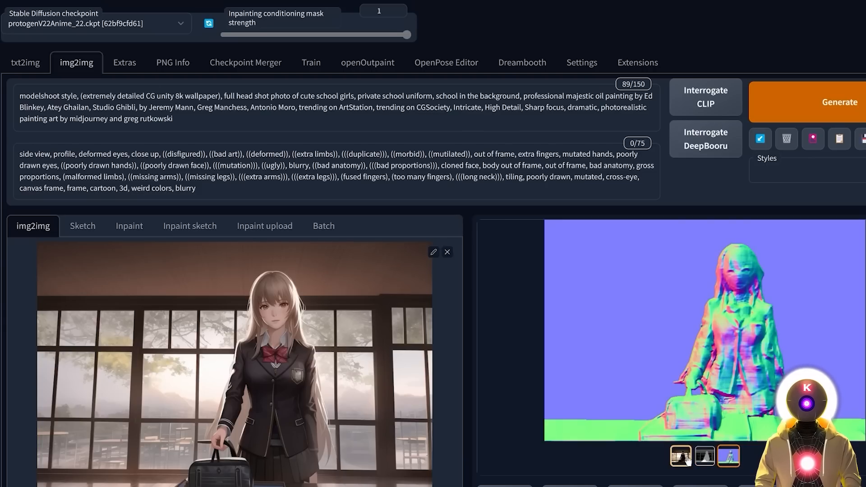
click(704, 456)
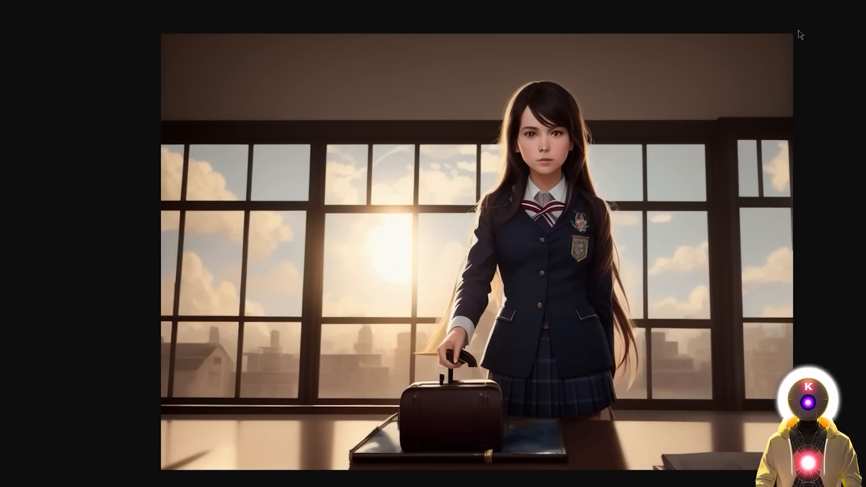
click(811, 0)
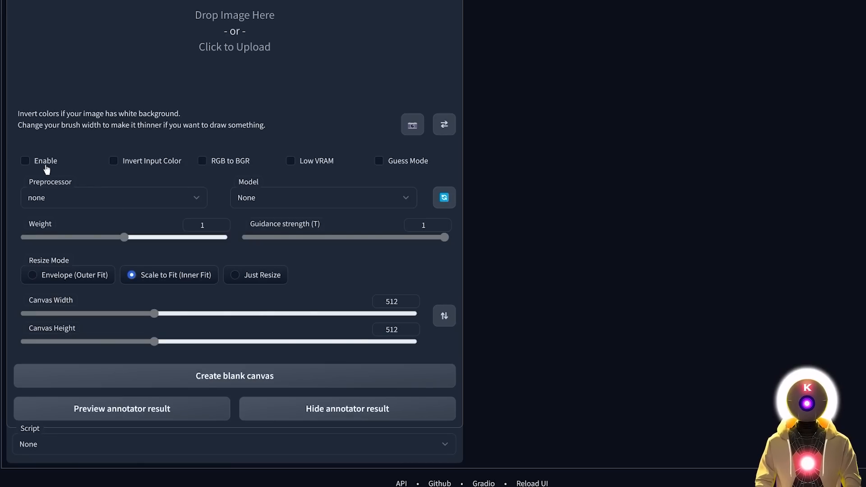
Enable ControlNet 2 with the canny preprocessor and the control_sd15_canny model, and lower its low and high thresholds
click(45, 161)
click(64, 199)
click(67, 216)
click(277, 202)
click(322, 221)
drag(189, 302, 72, 302)
drag(353, 329, 181, 330)
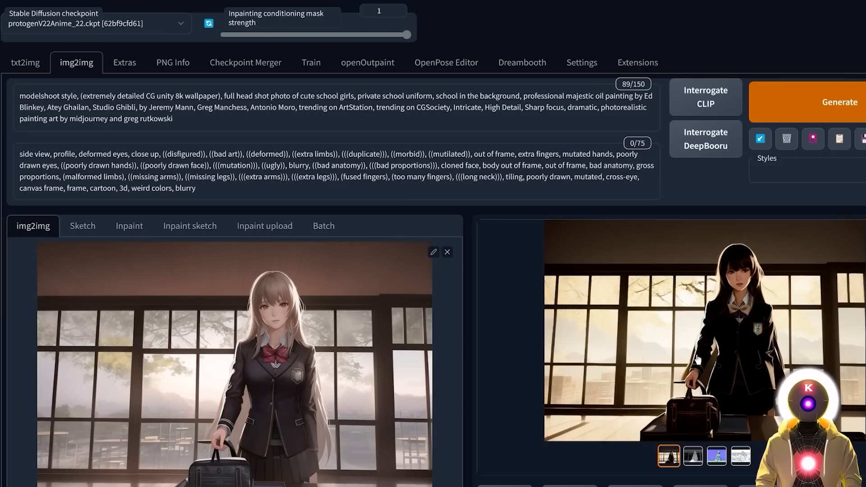
Inspect the picture generated with three units enlarged, along with its depth, normal and canny maps
click(769, 293)
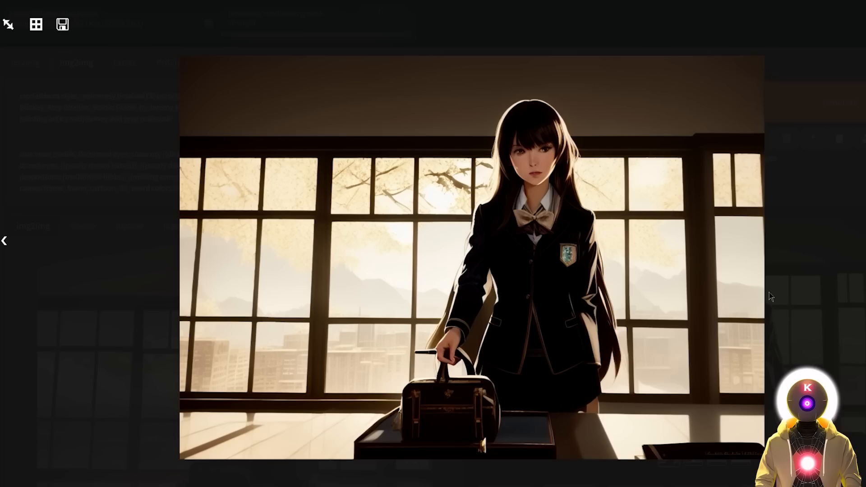
click(819, 242)
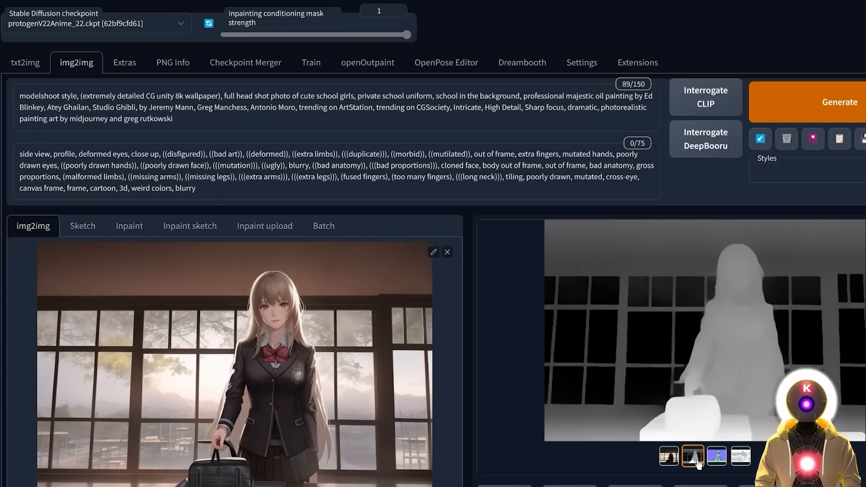
click(718, 460)
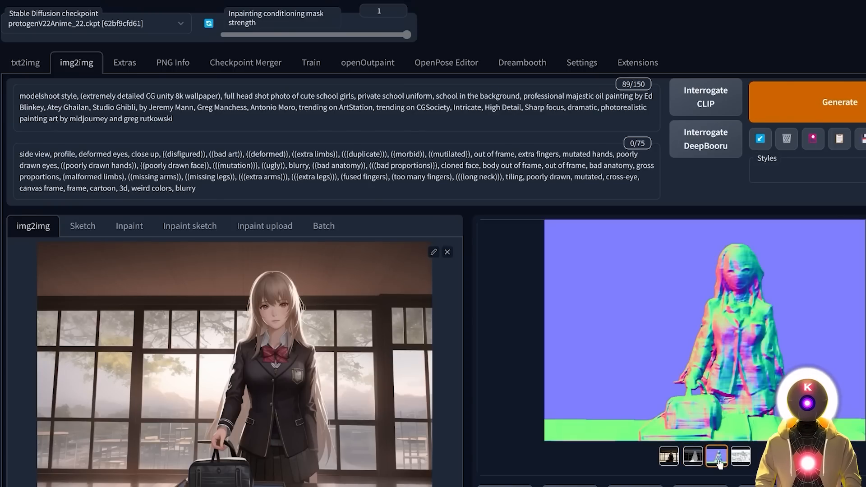
click(741, 456)
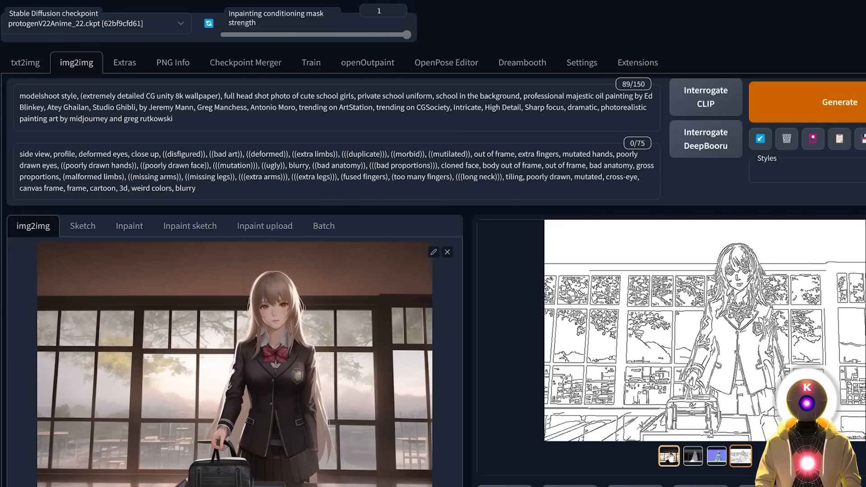
click(671, 453)
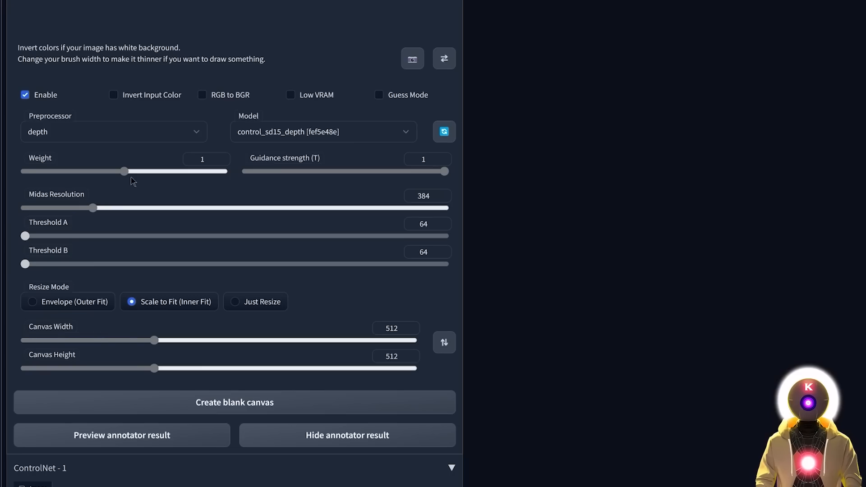
Set the ControlNet weights to 0.75 for depth, 0.75 for normal and 0.4 for canny, and the denoising strength to 0.8
drag(129, 172, 99, 170)
scroll(125, 207, down, 12)
drag(125, 280, 63, 279)
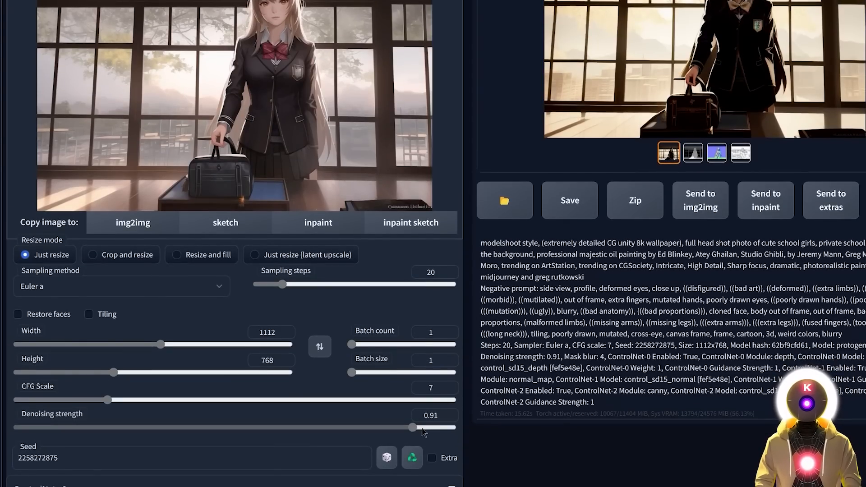
drag(412, 431, 372, 434)
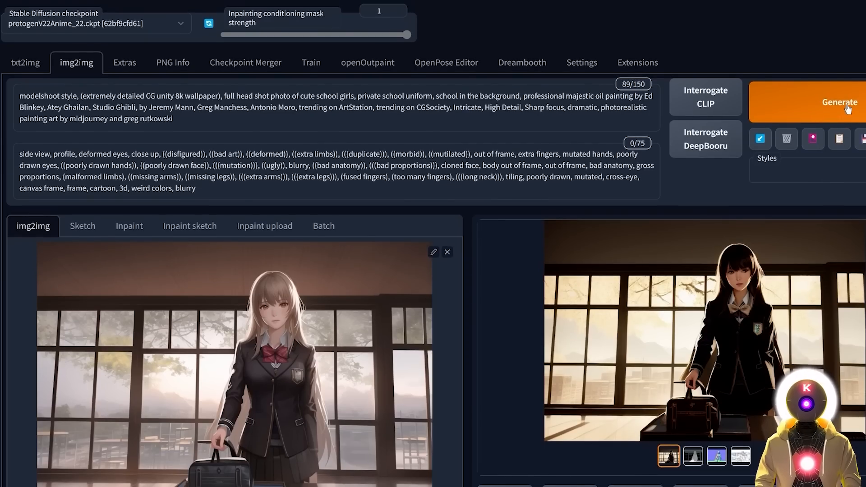
Generate the picture with the reduced weights and compare the results enlarged
click(838, 324)
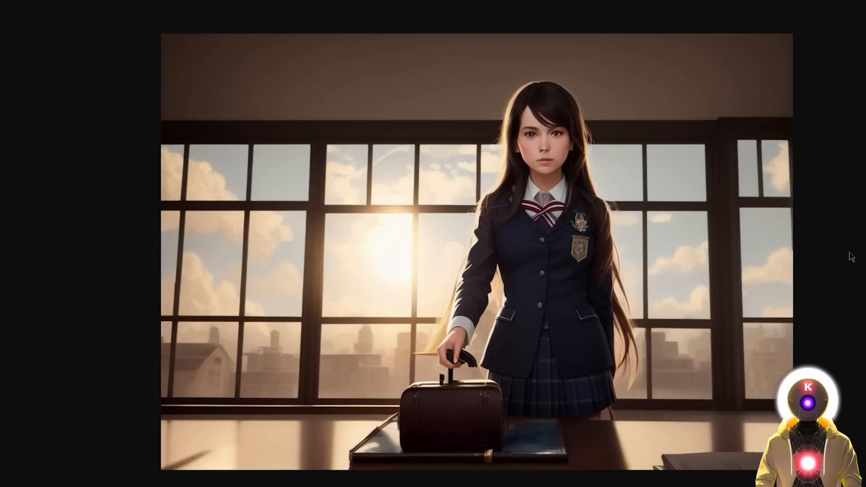
key(Right)
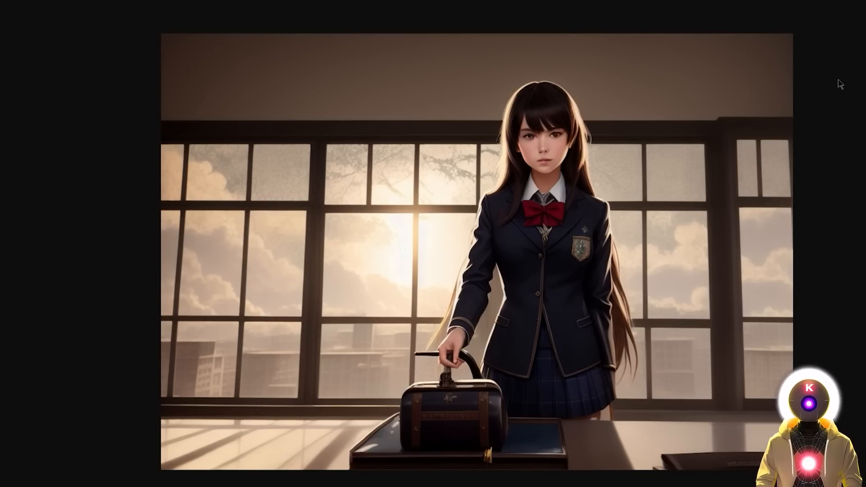
click(839, 85)
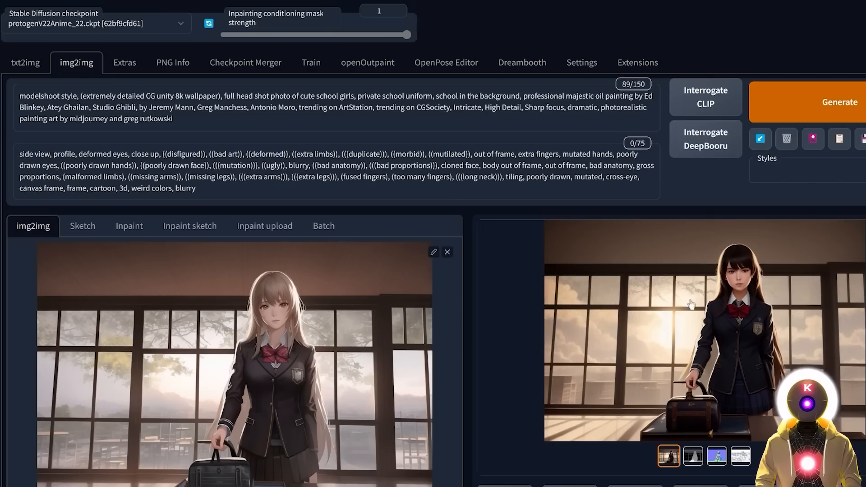
Send the generated schoolgirl picture to Extras and upscale it by 4 with Lanczos
scroll(782, 290, down, 2)
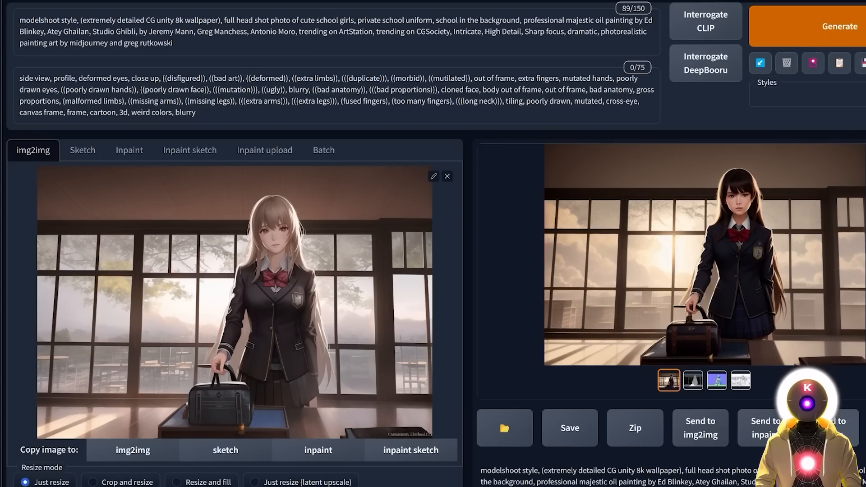
click(834, 424)
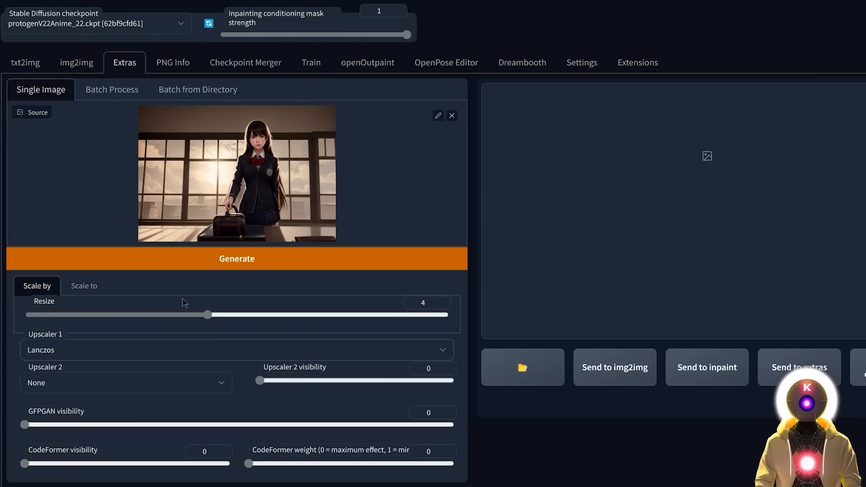
click(237, 266)
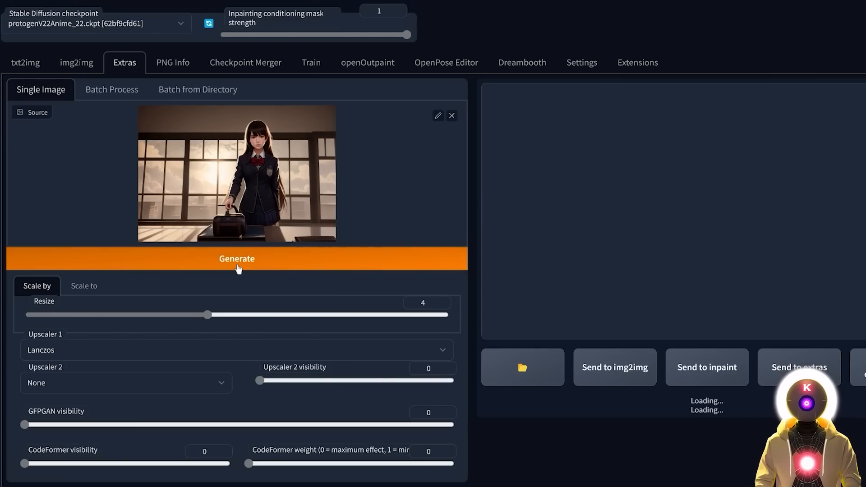
Inpaint the schoolgirl's face with a mask over it, mask blur 19 and a lower denoising strength, and view the result
click(707, 367)
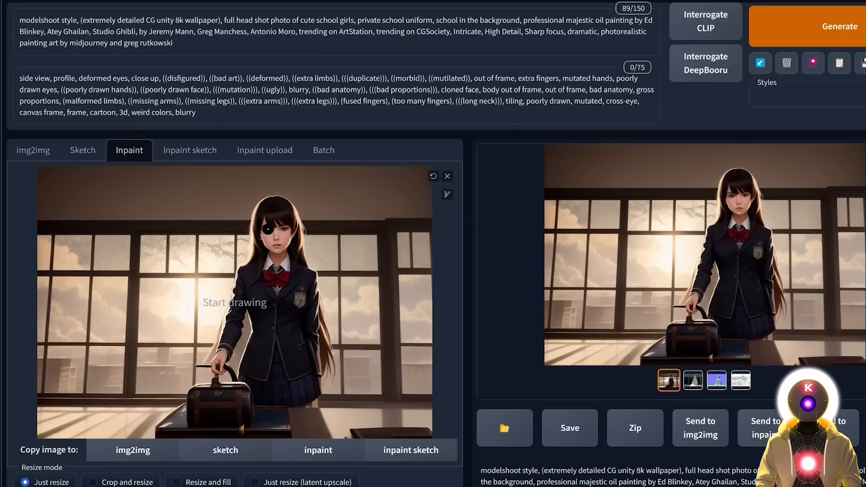
mouse_move(268, 228)
mouse_down()
mouse_move(276, 246)
mouse_move(285, 233)
mouse_move(266, 226)
mouse_move(289, 228)
mouse_up()
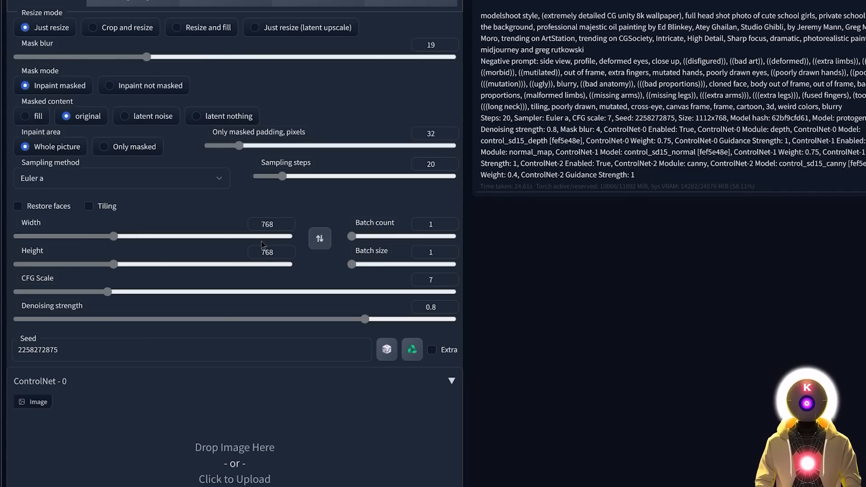
drag(366, 319, 109, 319)
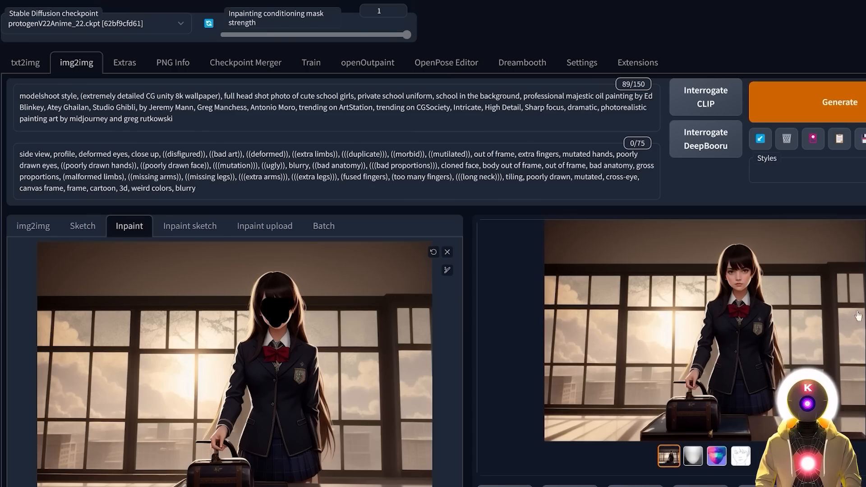
click(832, 312)
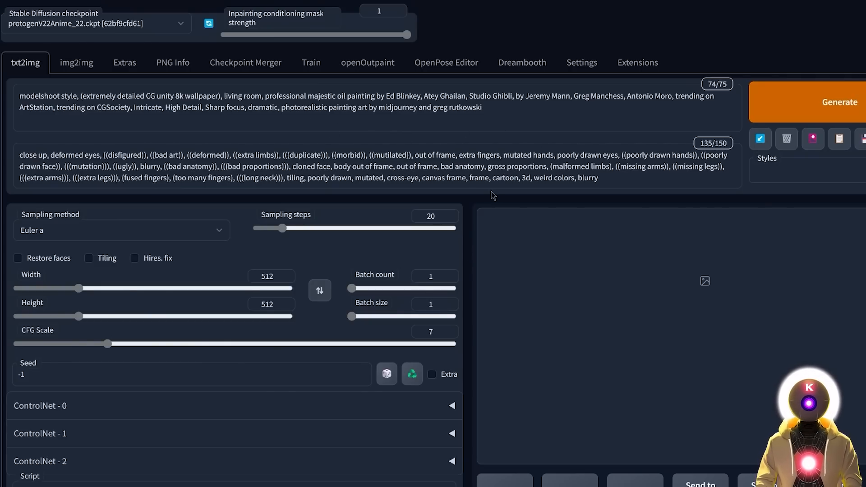
Generate a 512 x 512 living room picture in txt2img and add it as the background image in OpenPose Editor
click(831, 104)
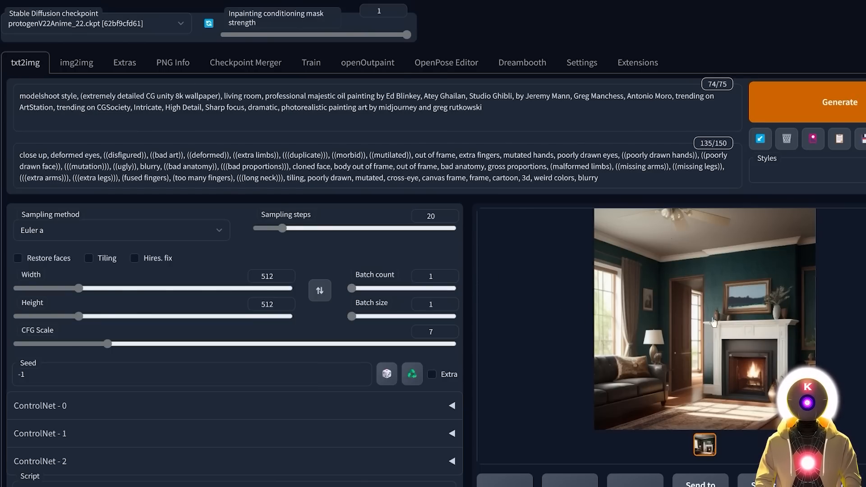
click(446, 63)
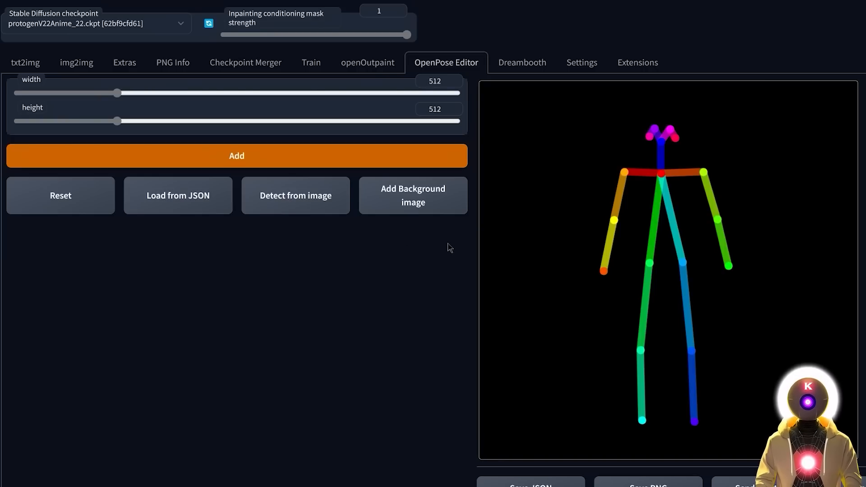
click(409, 205)
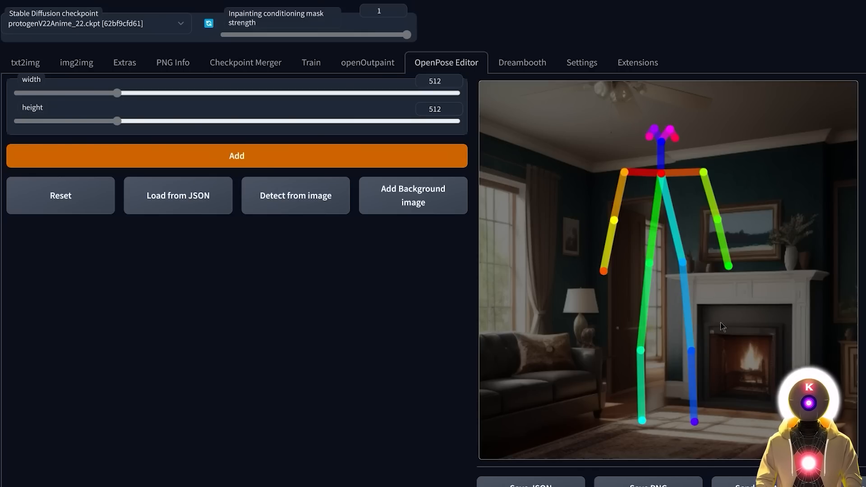
Move the pose skeleton in front of the fireplace and bend its limbs into a dancing pose
drag(674, 171, 702, 193)
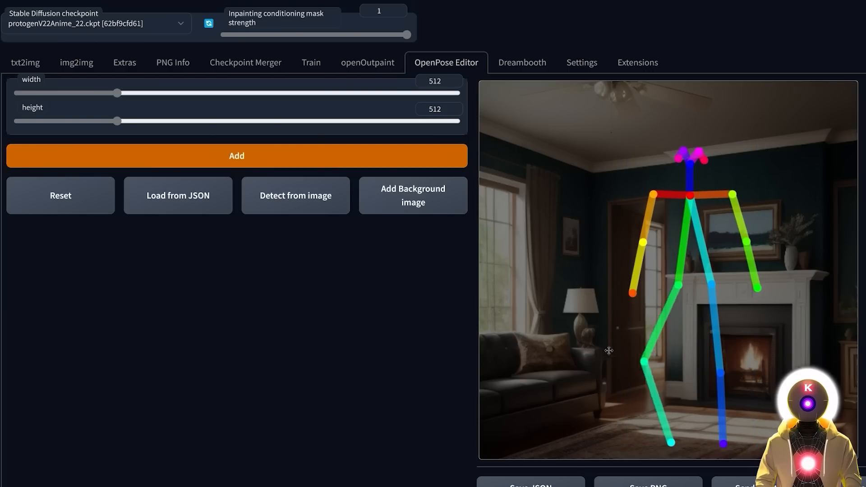
drag(615, 353, 604, 348)
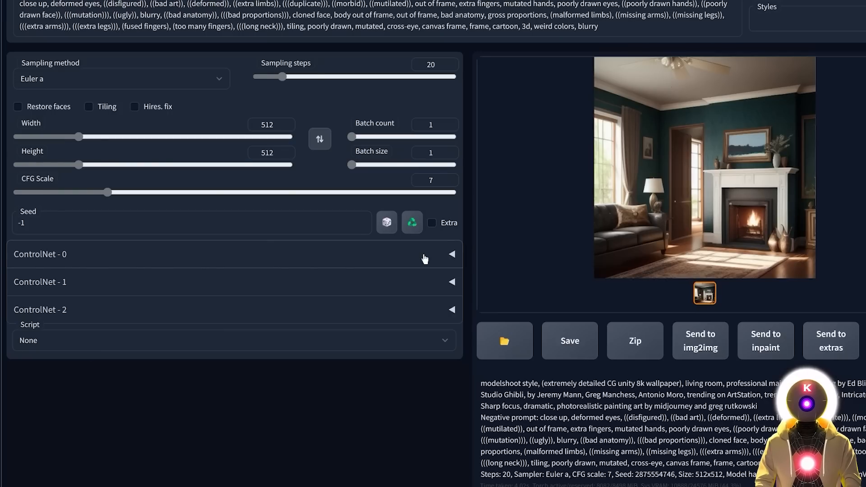
Load the living room picture into ControlNet 0 in txt2img and enable it with the depth preprocessor and control_sd15_depth model
click(425, 257)
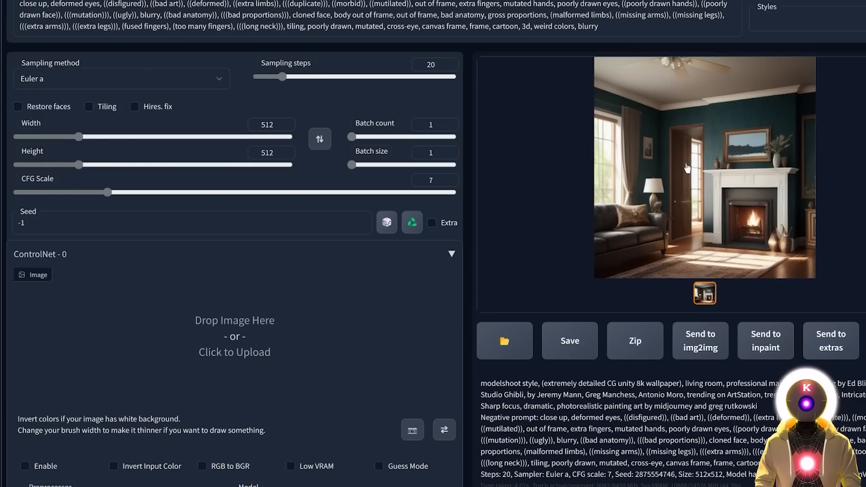
click(25, 239)
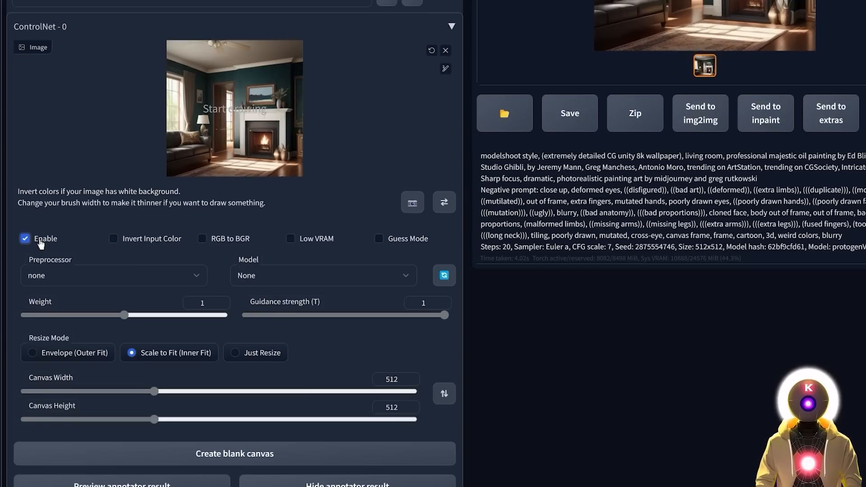
click(112, 275)
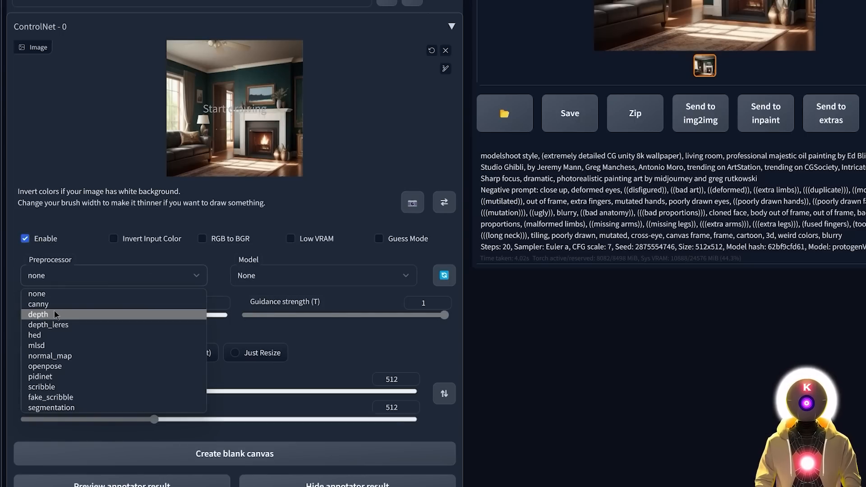
click(53, 314)
click(324, 275)
click(270, 314)
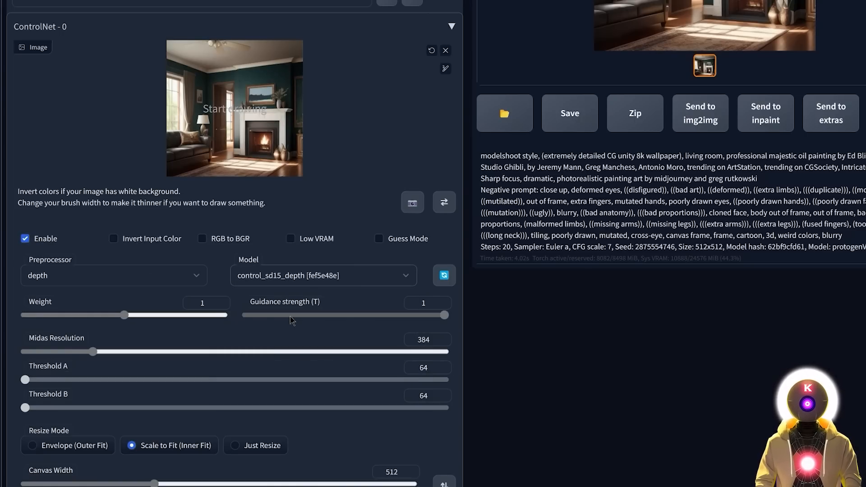
Load the dancing pose image into ControlNet 1 and enable it with preprocessor none and the control_sd15_openpose model
scroll(321, 384, down, 5)
click(321, 384)
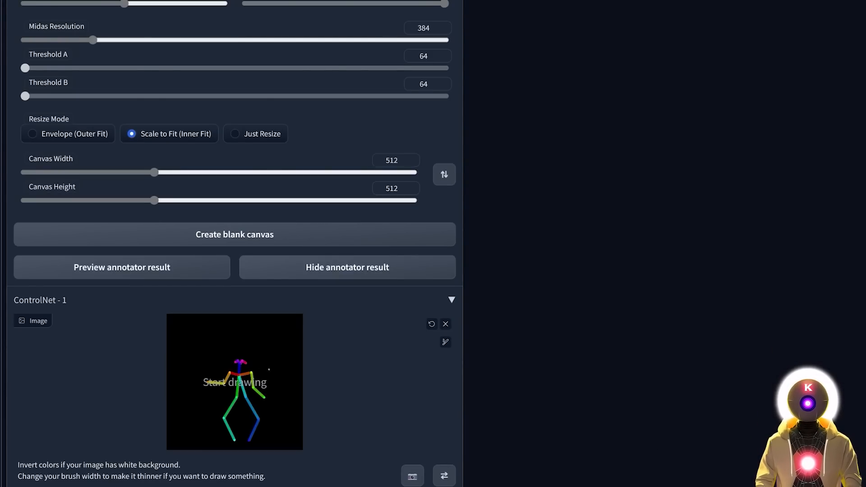
scroll(40, 289, down, 5)
click(25, 284)
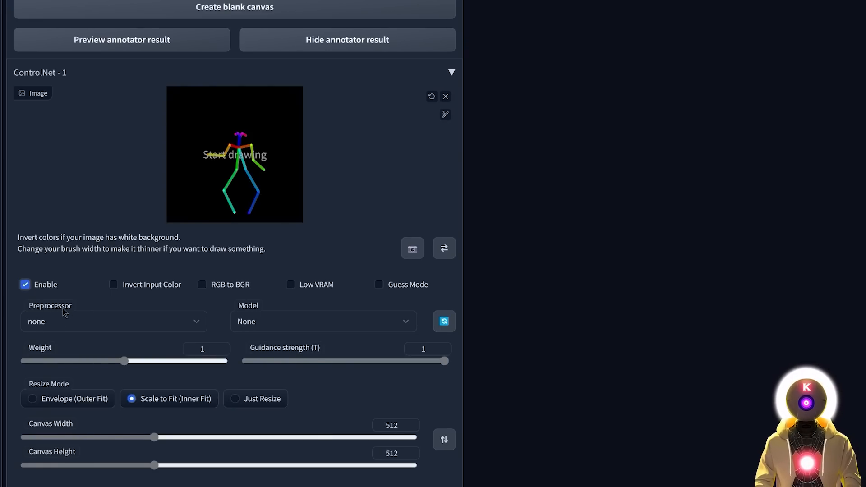
click(323, 321)
click(307, 403)
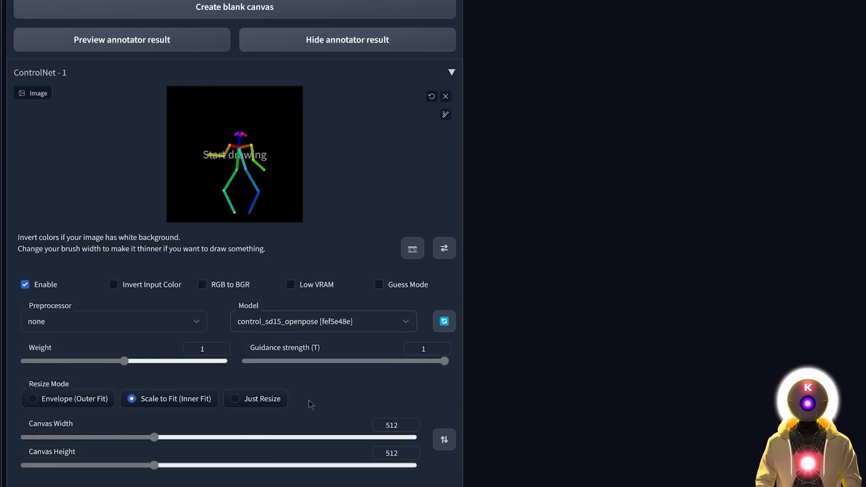
scroll(605, 290, up, 20)
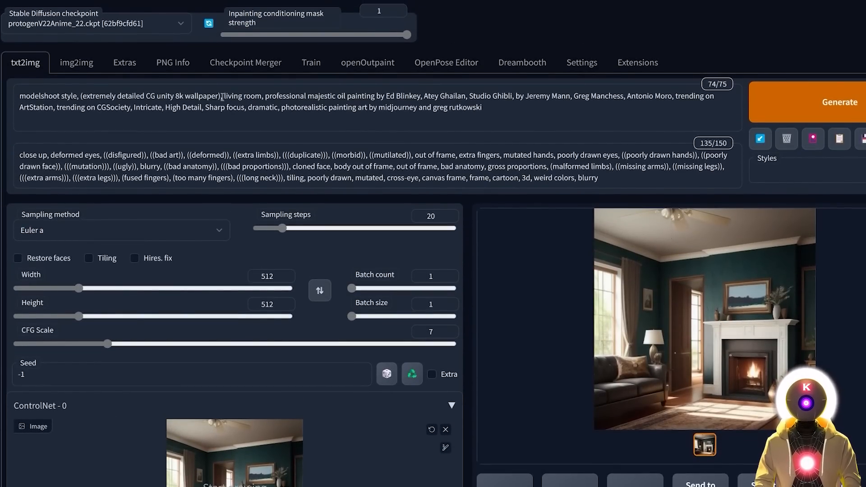
click(222, 97)
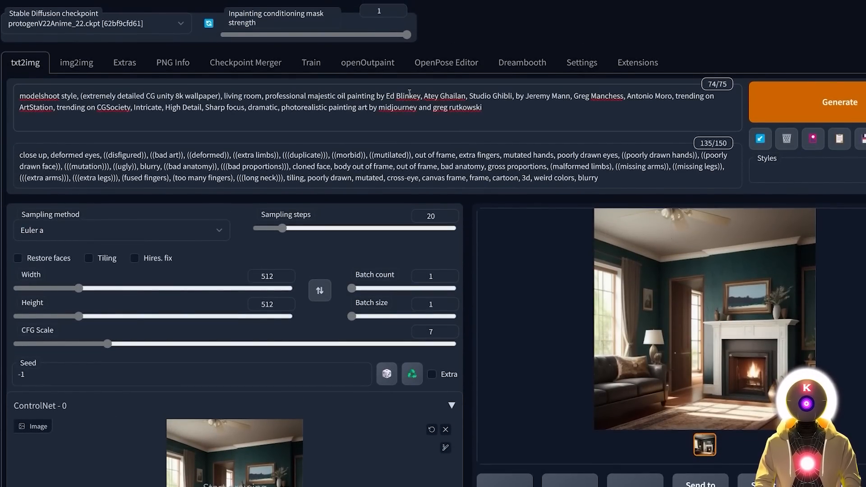
text(man dancing in the)
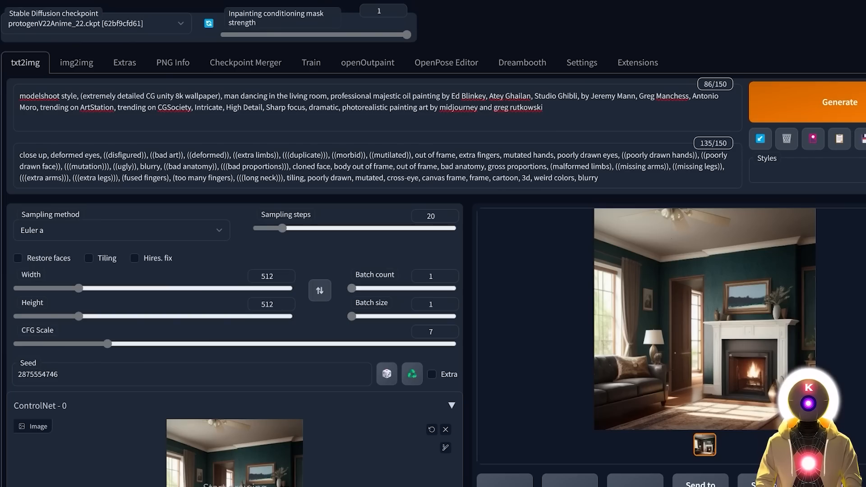
click(857, 102)
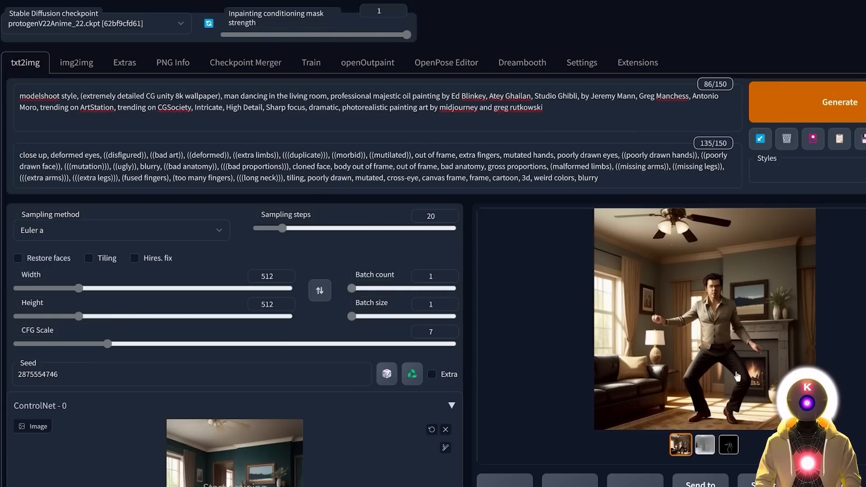
Compare the dancing man picture with its output maps and the source images and settings of ControlNet 0 and ControlNet 1
click(731, 451)
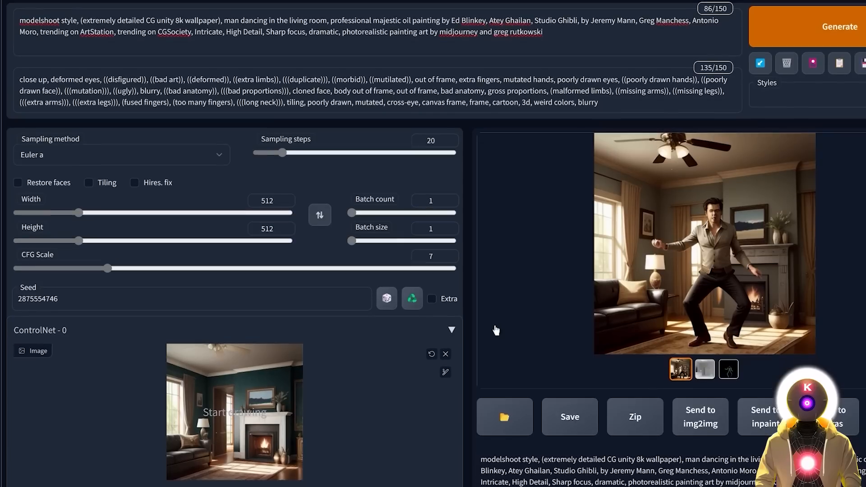
scroll(599, 313, up, 2)
scroll(600, 312, up, 2)
scroll(139, 264, down, 6)
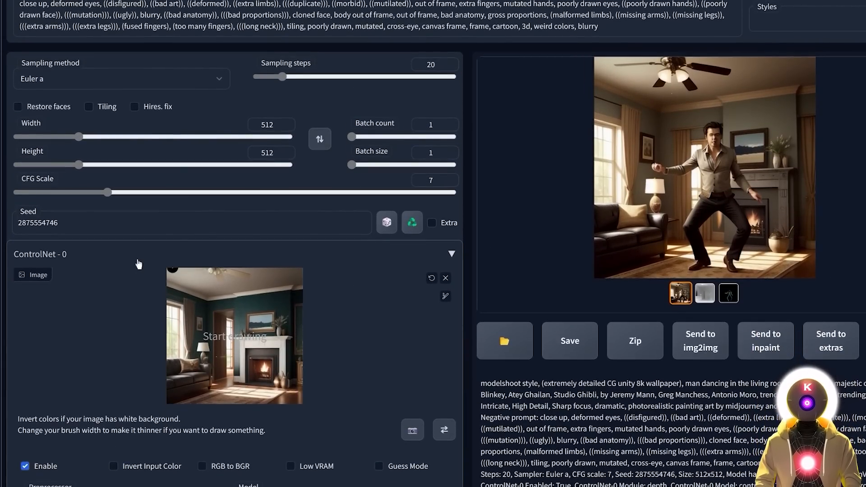
scroll(139, 264, up, 2)
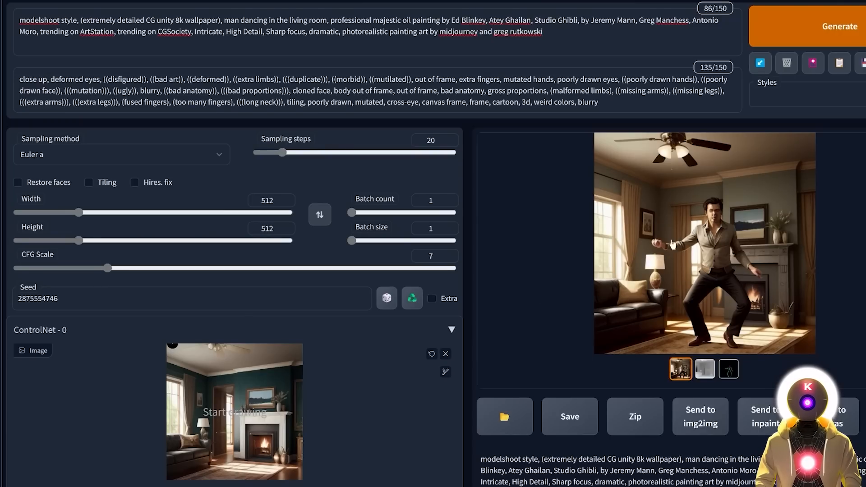
scroll(559, 138, down, 8)
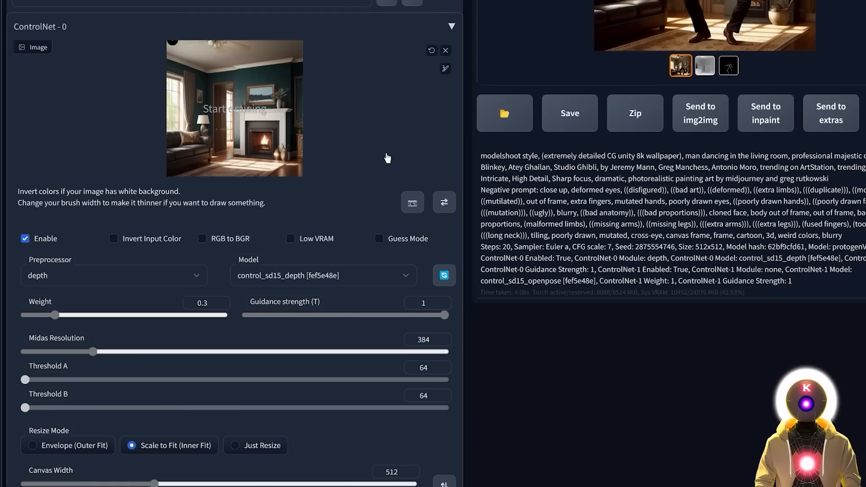
scroll(387, 160, down, 8)
scroll(405, 239, up, 3)
scroll(411, 276, down, 1)
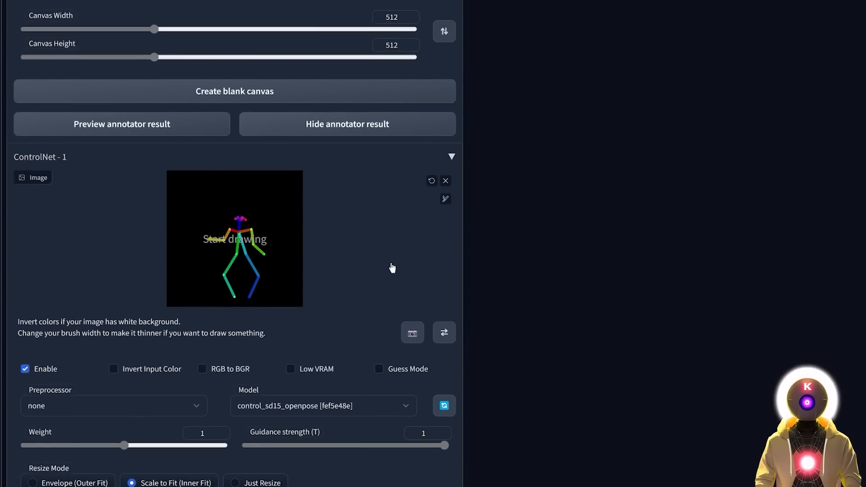
scroll(496, 307, up, 15)
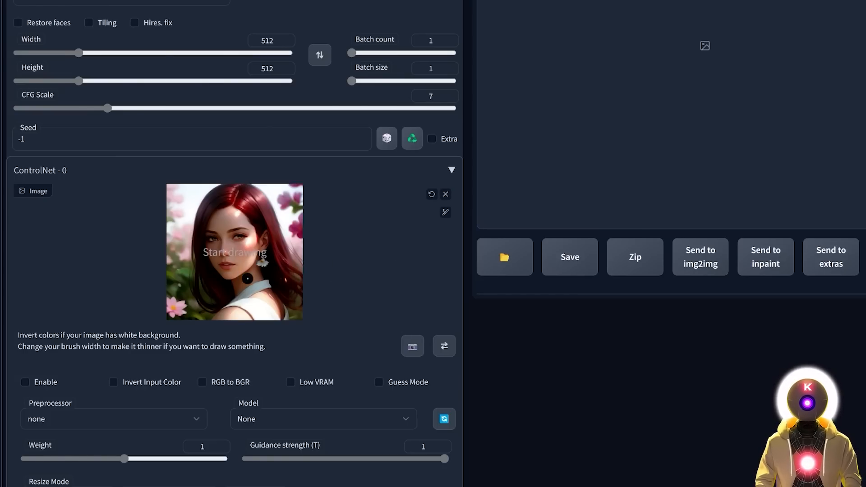
Enable ControlNet 0 for the red-haired portrait with the canny preprocessor and the control_sd15_canny model
click(26, 383)
click(120, 420)
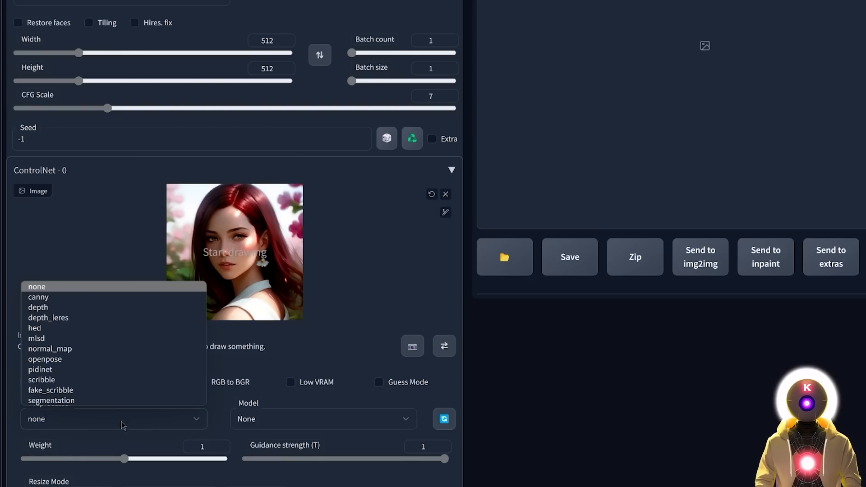
click(74, 297)
click(274, 421)
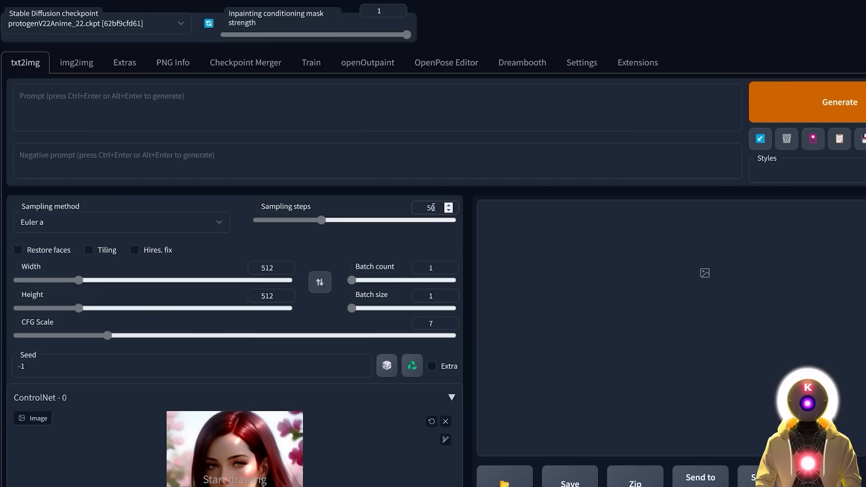
Set the sampling steps to 50 and the CFG scale to 4, and generate a picture with an empty prompt
click(63, 335)
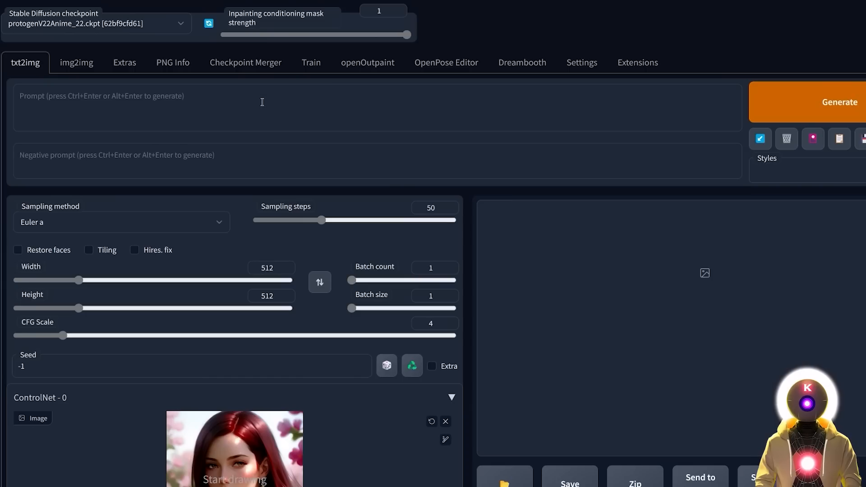
click(852, 121)
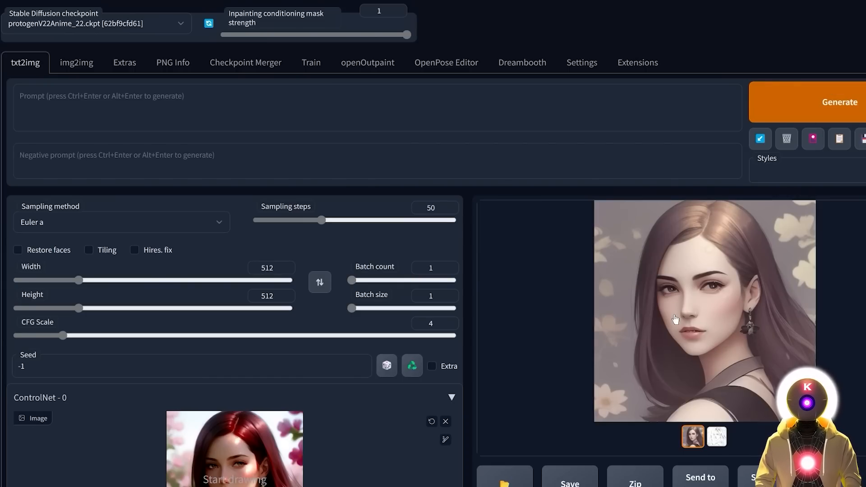
click(413, 366)
scroll(408, 374, down, 5)
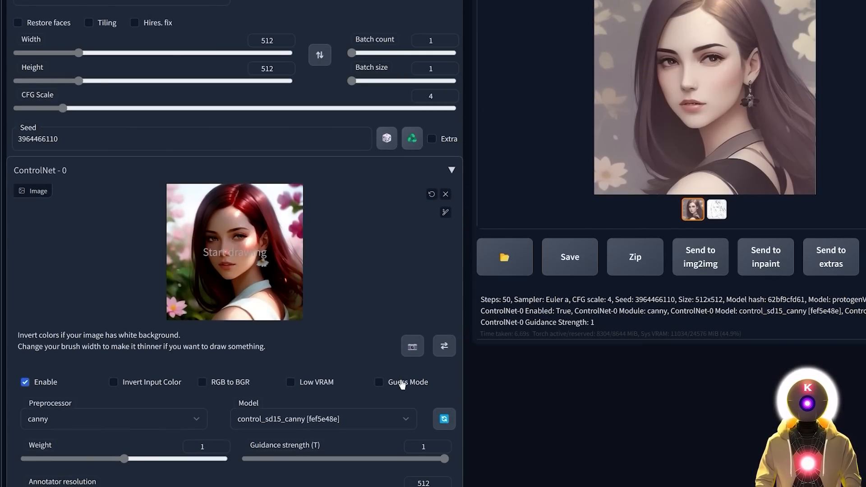
scroll(402, 384, up, 5)
click(812, 104)
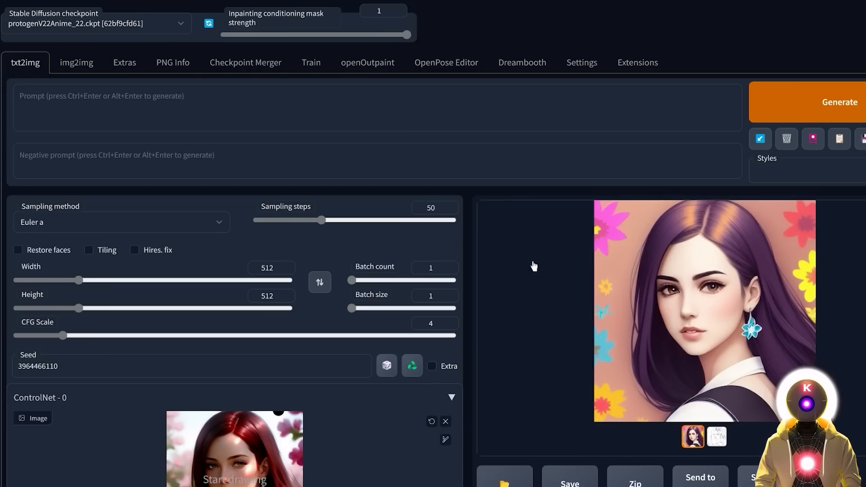
Enter "anime" as the prompt, turn off Guess Mode in ControlNet 0 and generate the picture
click(168, 100)
text(a)
click(380, 307)
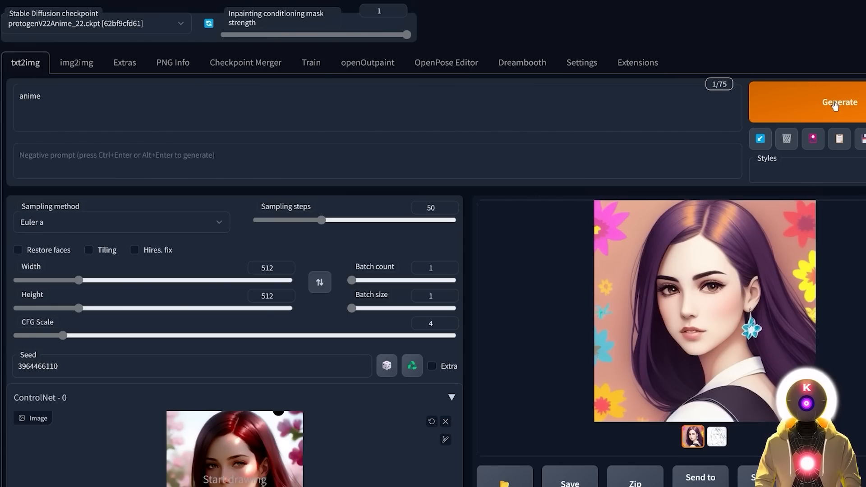
click(834, 107)
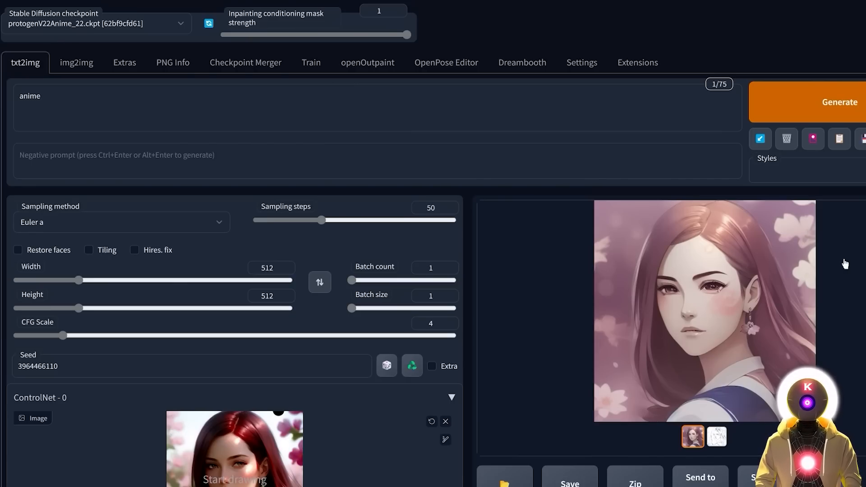
Turn Guess Mode back on in ControlNet 0, regenerate with the "anime" prompt and compare the result with the one made without it
click(859, 277)
click(859, 276)
scroll(586, 271, down, 7)
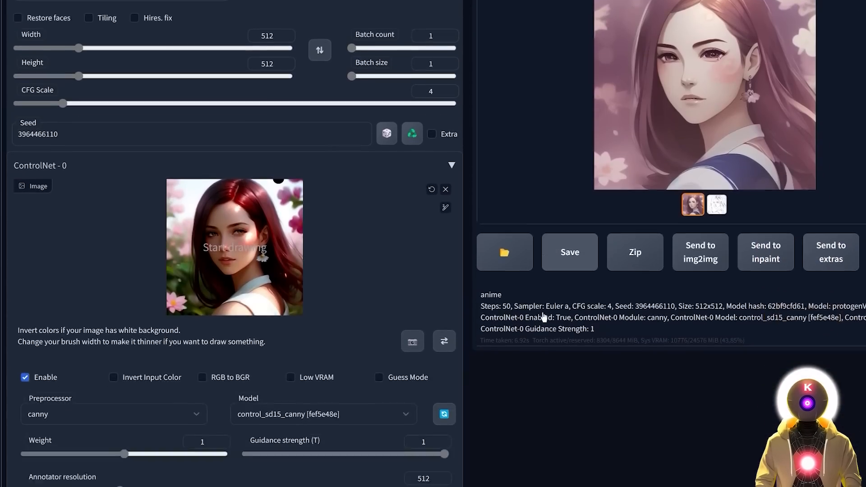
click(389, 310)
scroll(391, 314, up, 7)
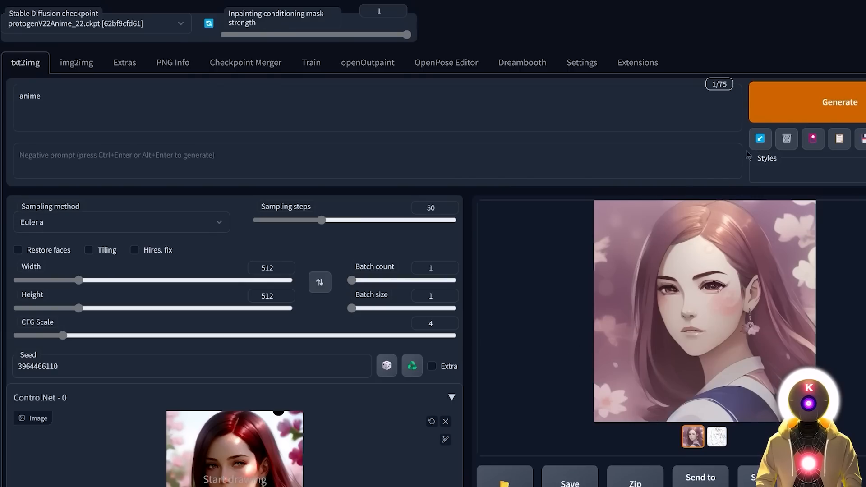
click(821, 116)
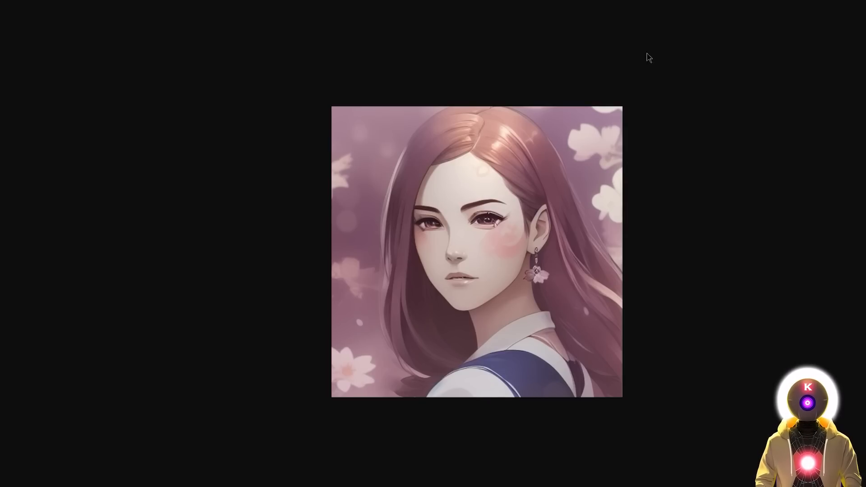
key(Right)
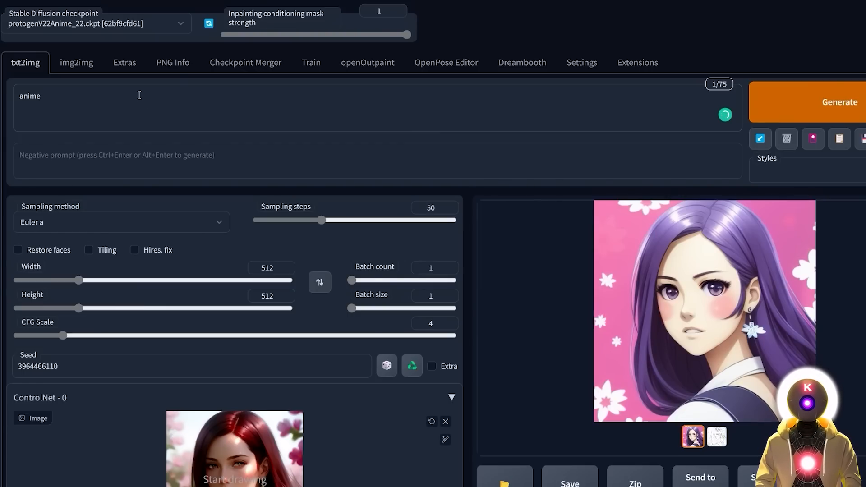
Extend the prompt with ", blond hair, green eyes, big smile", generate the picture and open it in a new tab
text(, blond hair, green eyes, big smile)
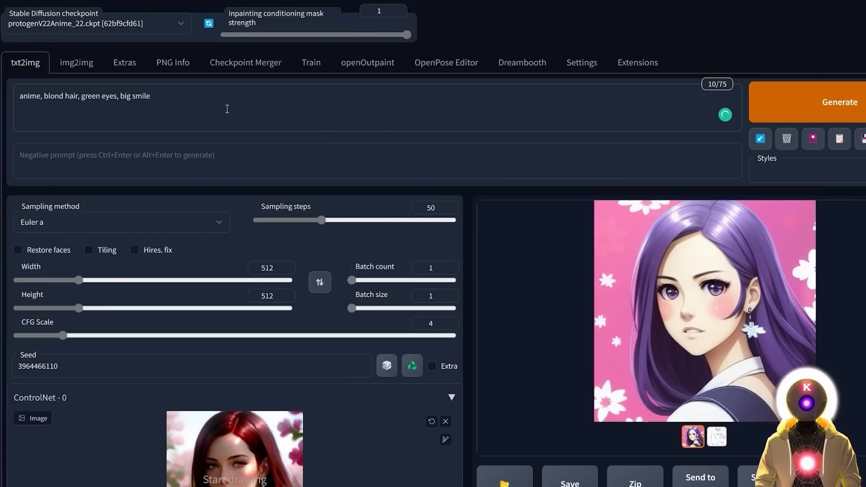
click(838, 102)
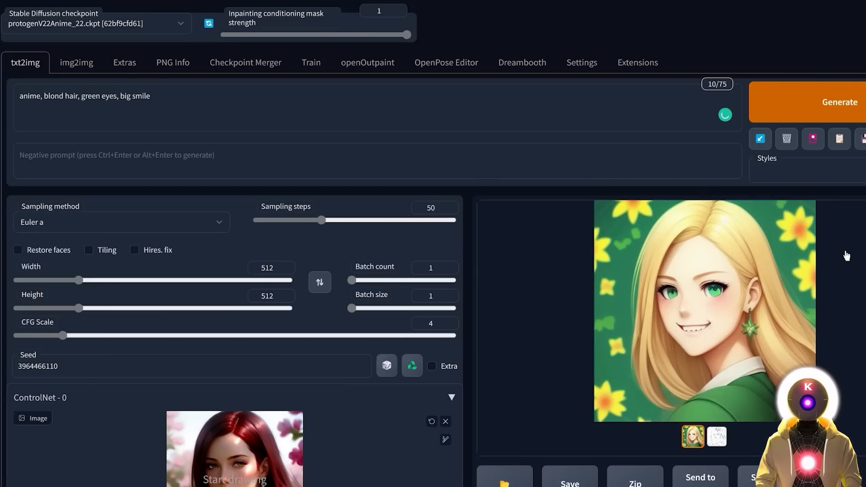
right_click(761, 271)
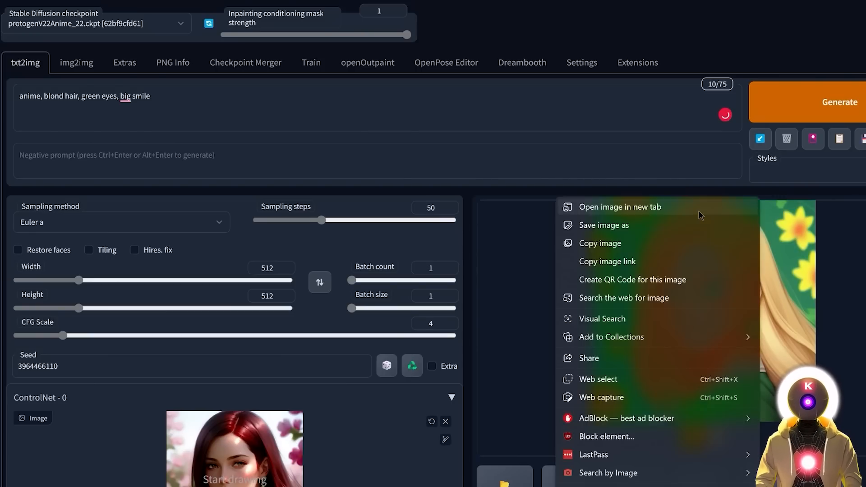
click(702, 210)
In img2img with the red-haired woman in a suit, enable ControlNet 0 with the depth_leres preprocessor and the control_sd15_depth model
scroll(444, 395, down, 5)
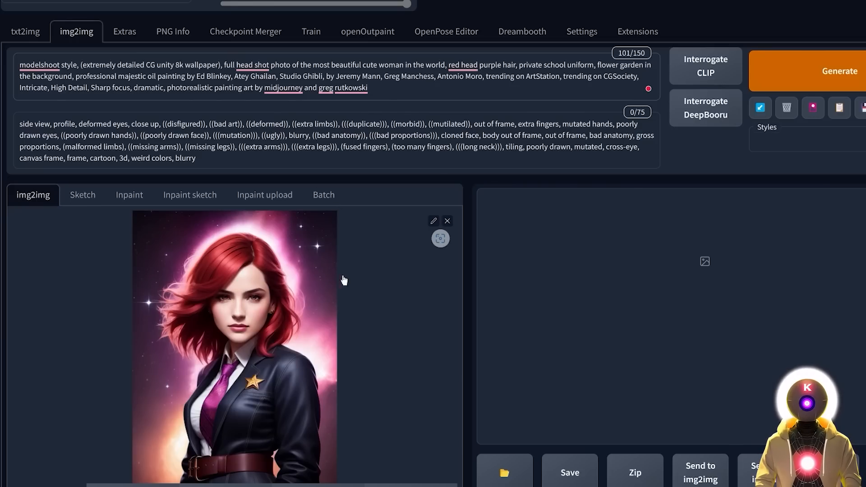
scroll(608, 85, up, 1)
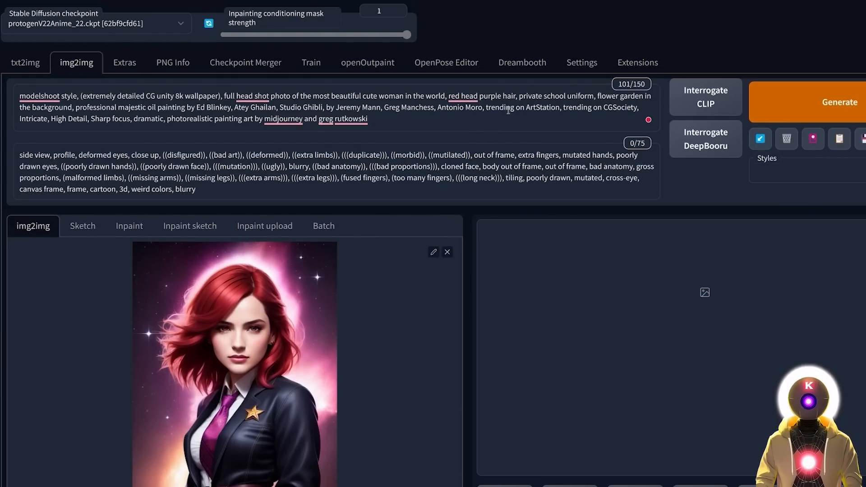
scroll(472, 123, down, 15)
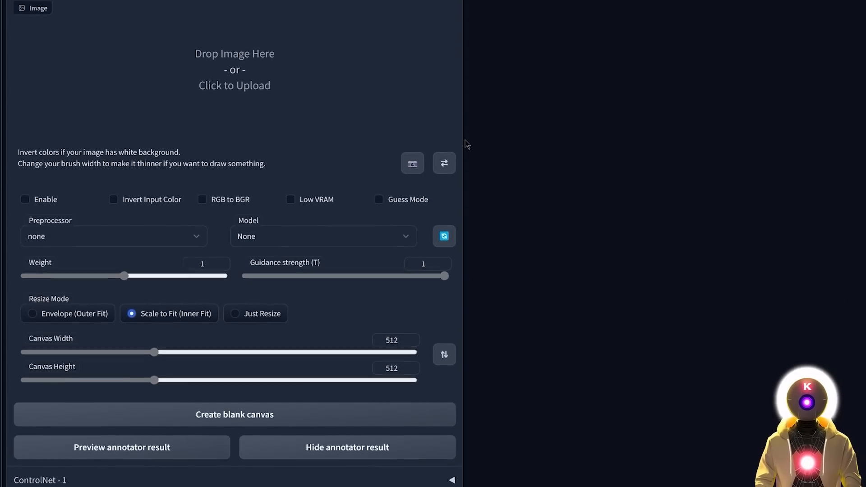
click(189, 209)
click(113, 253)
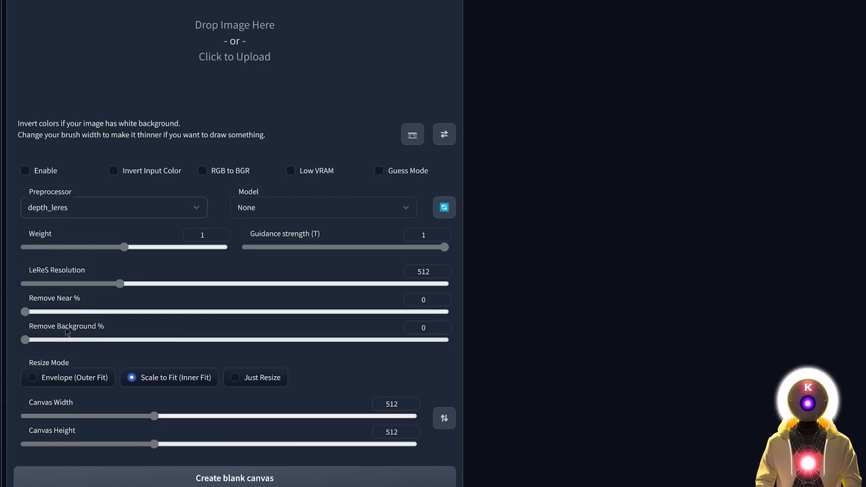
click(33, 173)
click(284, 212)
click(291, 246)
Set Remove Background % to 78.6 in ControlNet 0, generate the picture and view the result
mouse_move(354, 339)
mouse_down()
mouse_move(321, 340)
mouse_move(356, 341)
mouse_up()
scroll(618, 299, up, 15)
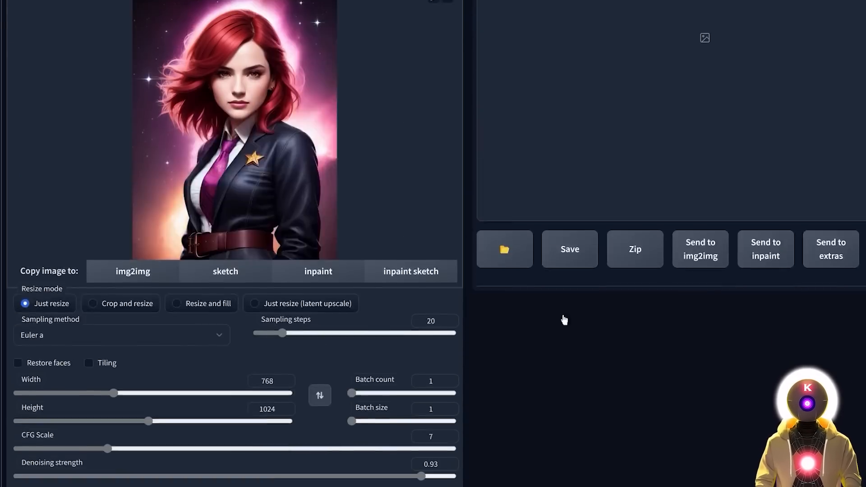
click(860, 113)
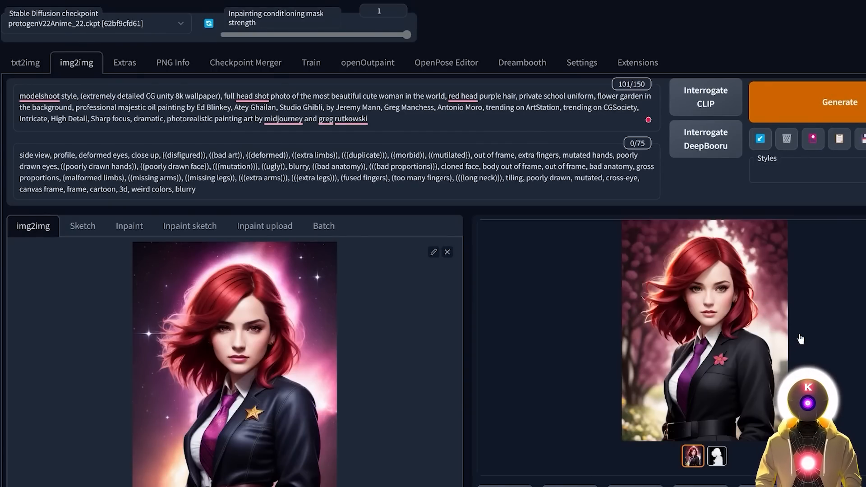
click(703, 369)
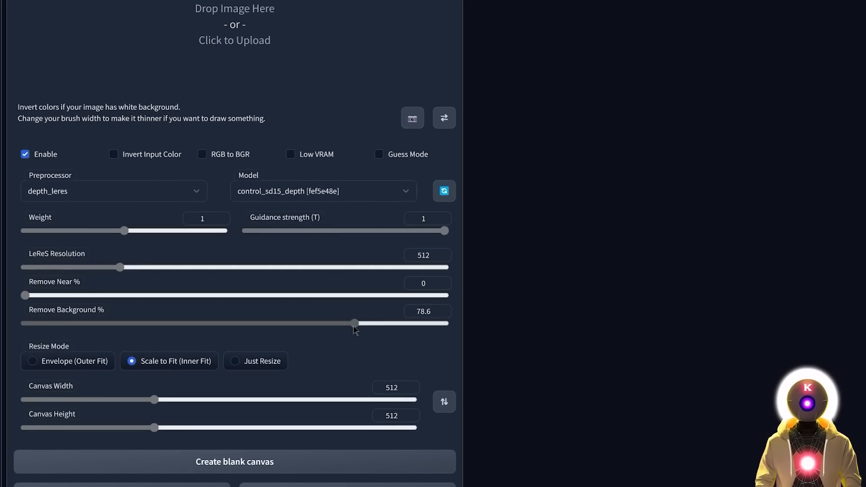
Set Remove Background % to 30.4, generate again and compare the depth map with the picture
drag(354, 324, 449, 324)
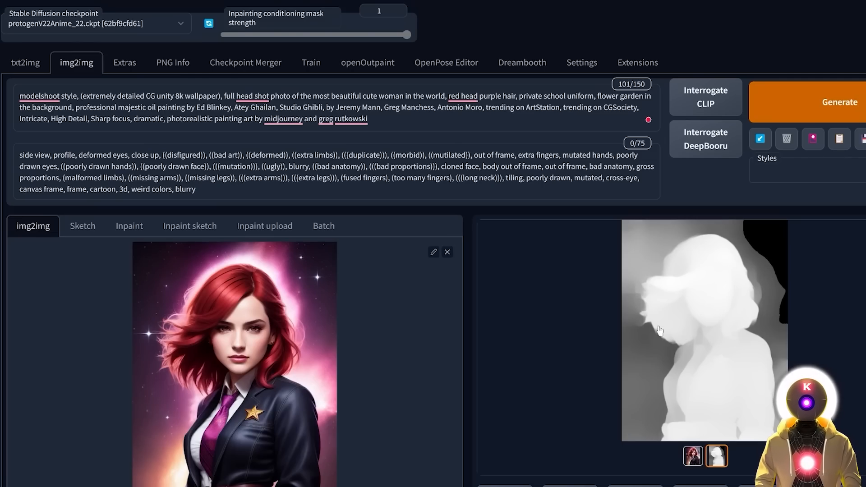
click(690, 457)
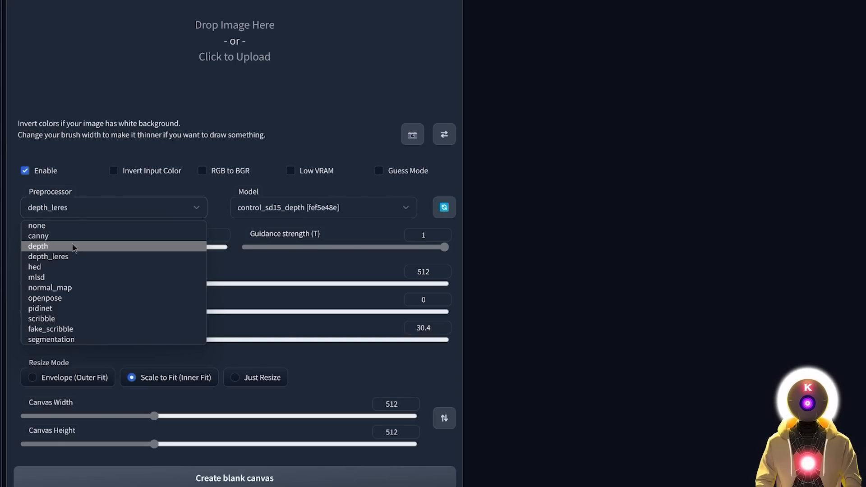
Switch the ControlNet 0 preprocessor to depth, generate the picture and inspect its depth map
click(71, 246)
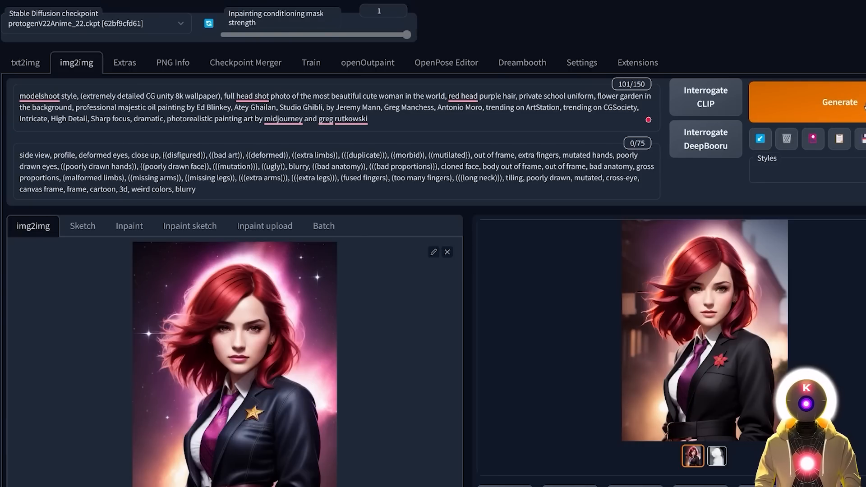
click(857, 103)
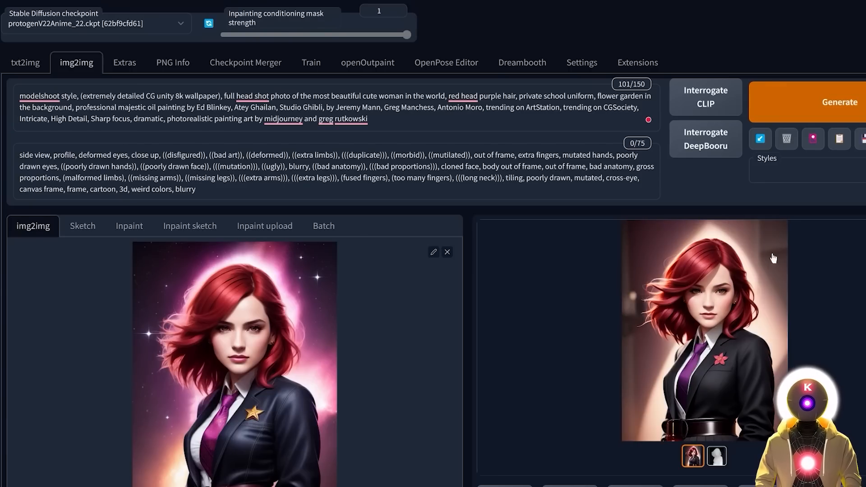
click(785, 279)
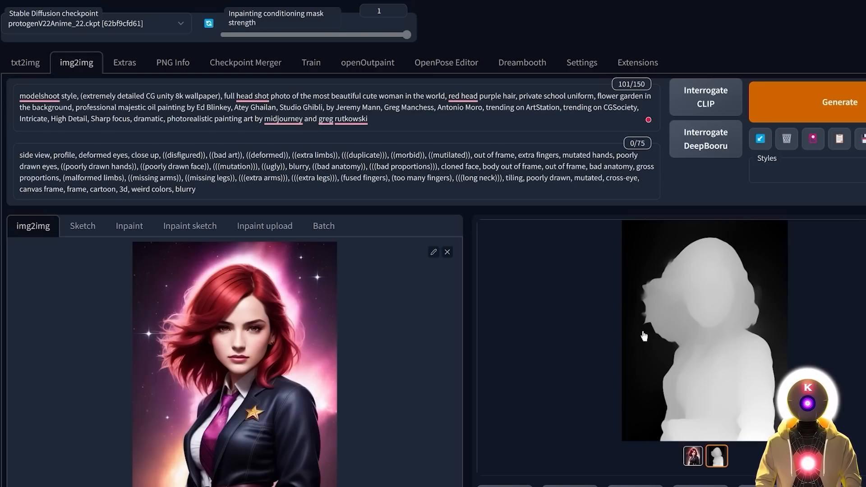
click(640, 299)
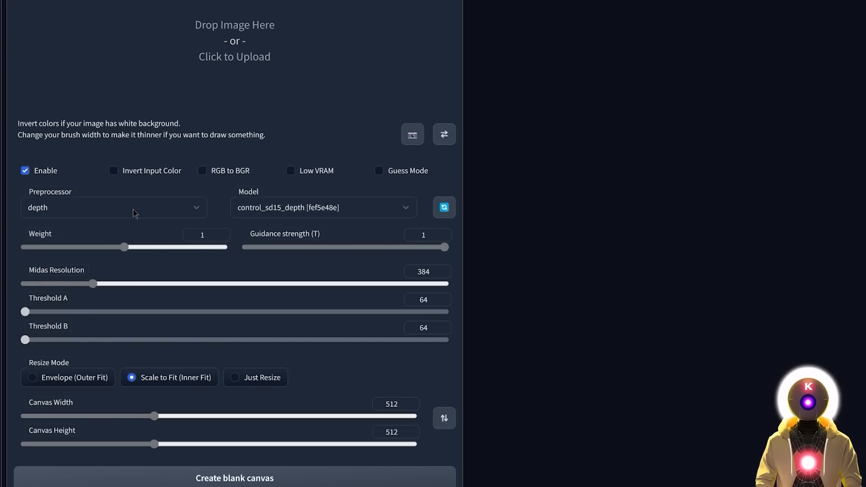
Switch the ControlNet 0 preprocessor back to depth_leres and raise its Remove Background percentage
click(133, 212)
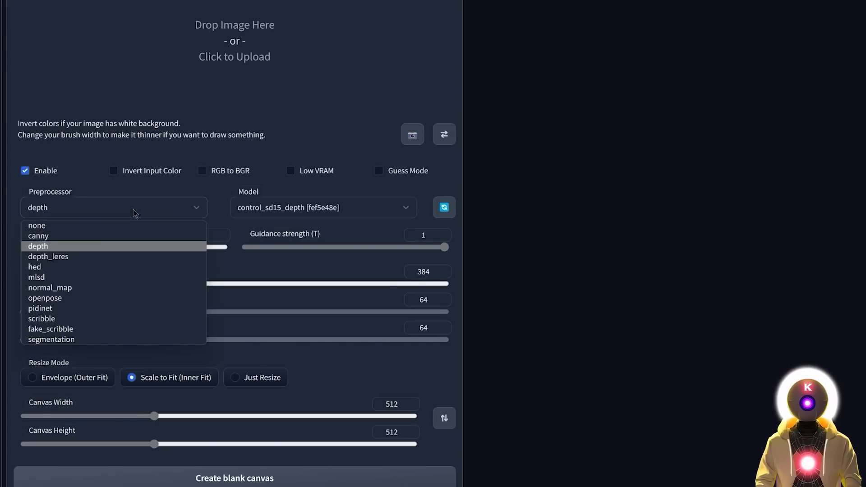
click(51, 257)
drag(207, 339, 309, 337)
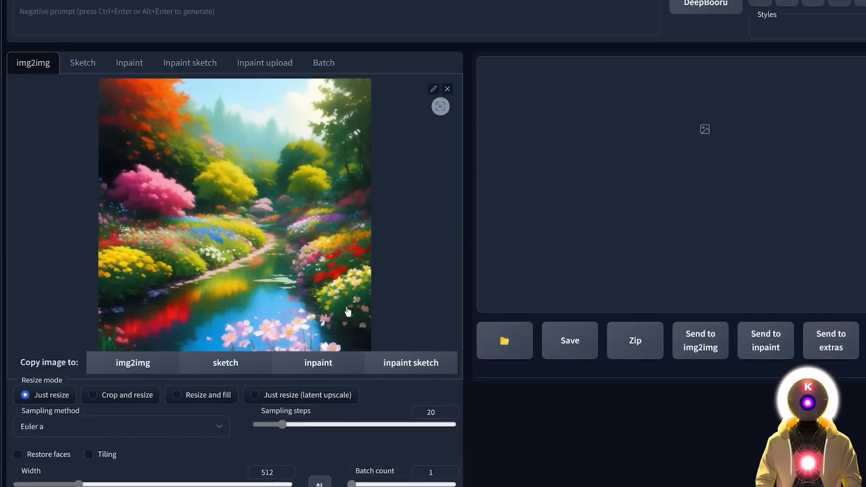
For the flower garden img2img source, enable ControlNet 0 on the short-haired woman's picture with depth_leres and the control_sd15_depth model
scroll(348, 311, down, 10)
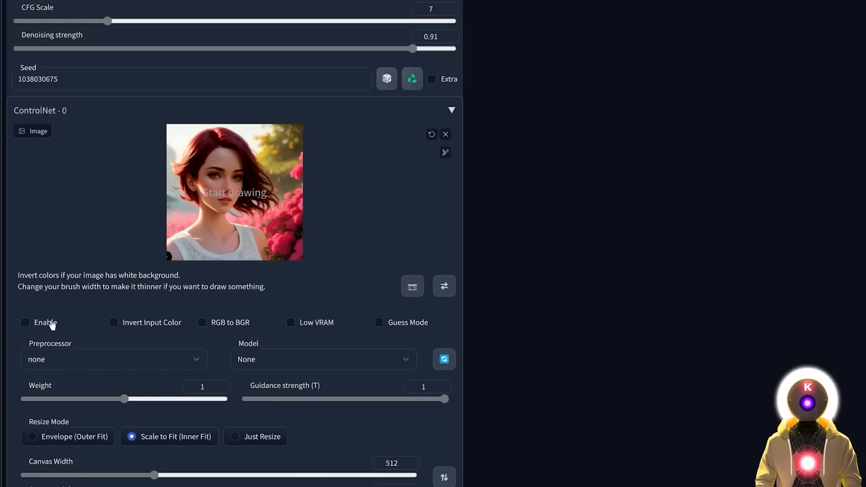
click(25, 322)
click(77, 359)
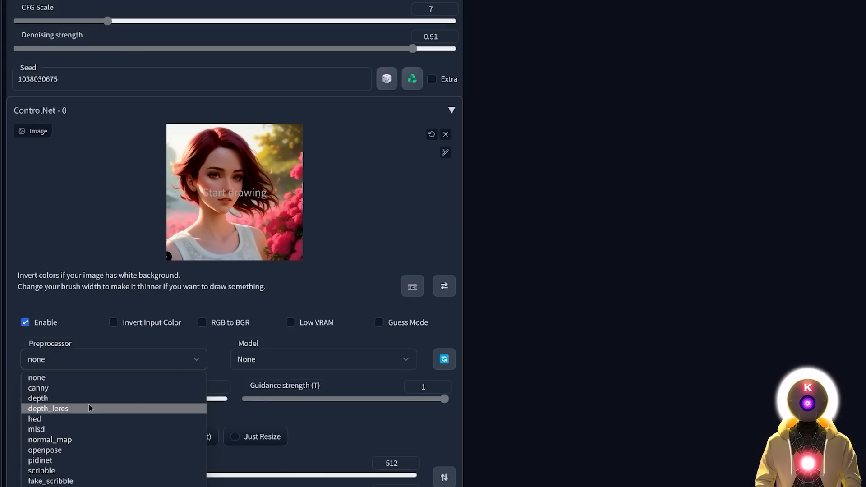
click(77, 408)
click(351, 361)
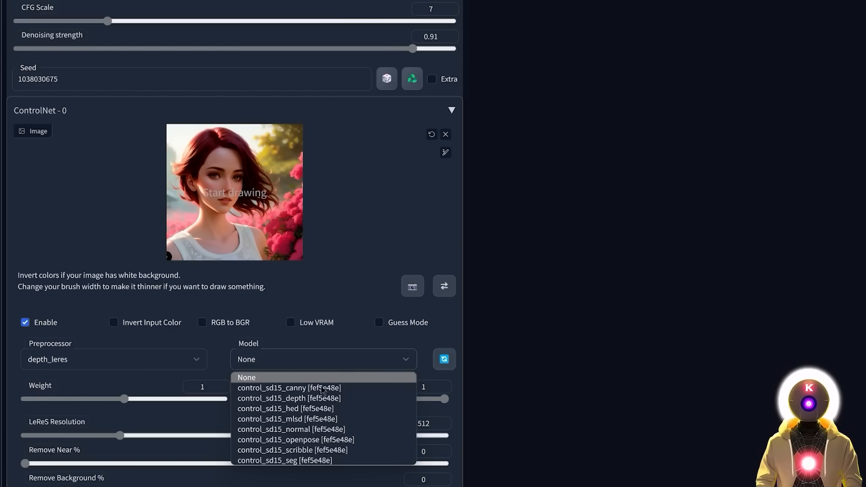
click(317, 399)
Raise Remove Background % in ControlNet 0 and generate the woman in the flower garden
scroll(271, 361, down, 3)
drag(143, 340, 310, 340)
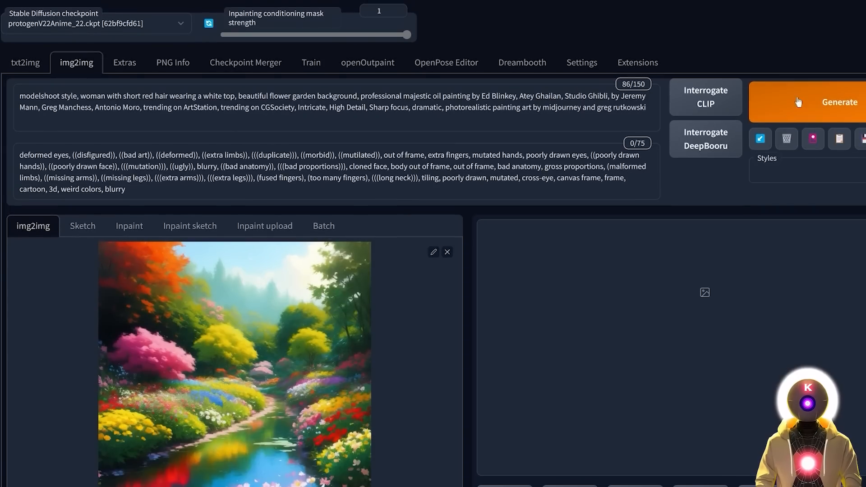
click(804, 100)
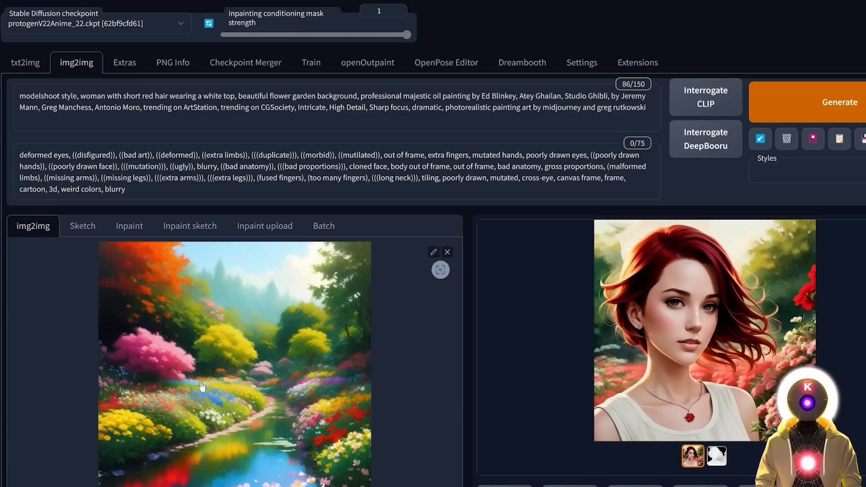
Switch to inpainting the flower garden picture, enlarge the brush and paint a mask in the shape of the woman's silhouette
scroll(761, 331, down, 1)
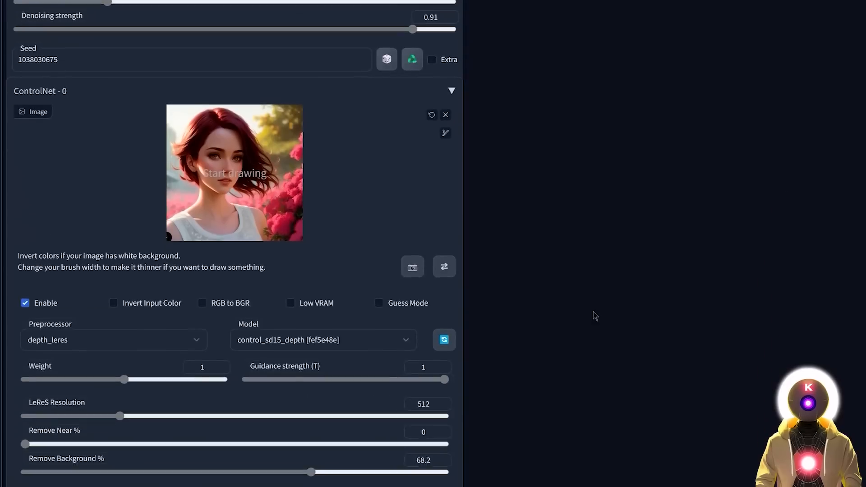
scroll(593, 313, down, 2)
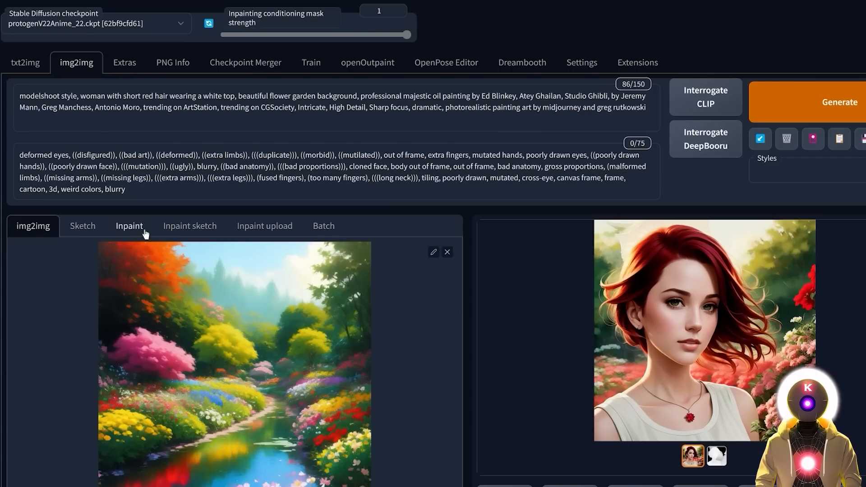
click(130, 230)
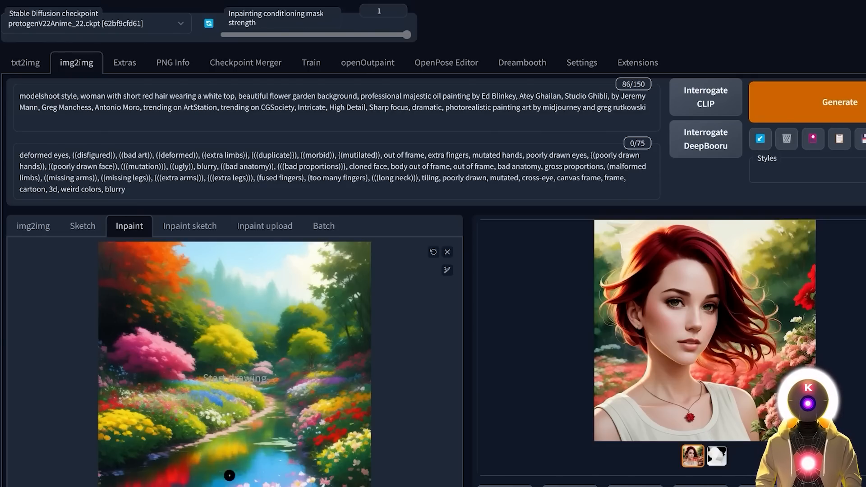
click(447, 269)
drag(387, 275, 434, 276)
scroll(434, 275, down, 2)
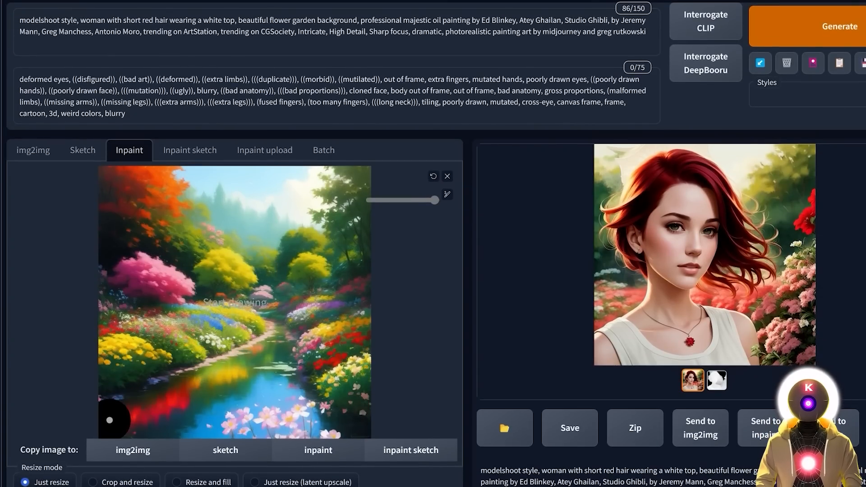
mouse_move(106, 403)
mouse_down()
mouse_move(117, 393)
mouse_move(106, 413)
mouse_move(230, 423)
mouse_move(284, 424)
mouse_move(282, 415)
mouse_up()
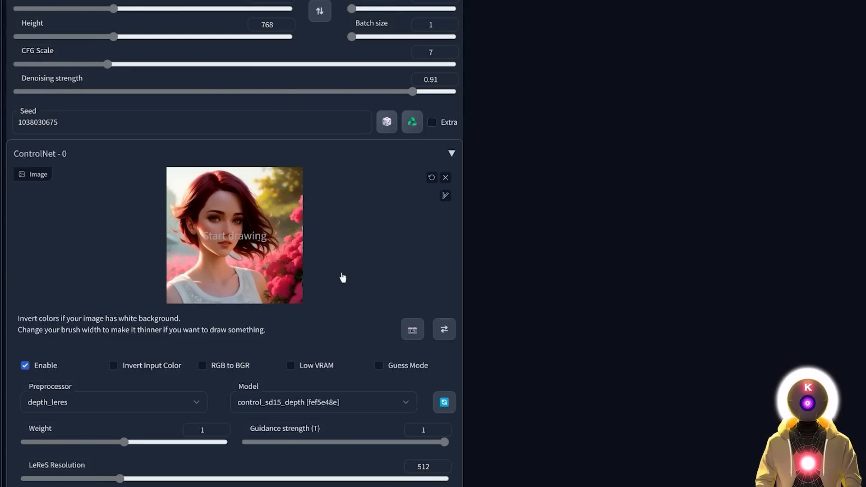
Change the ControlNet 0 preprocessor to depth
scroll(342, 276, down, 7)
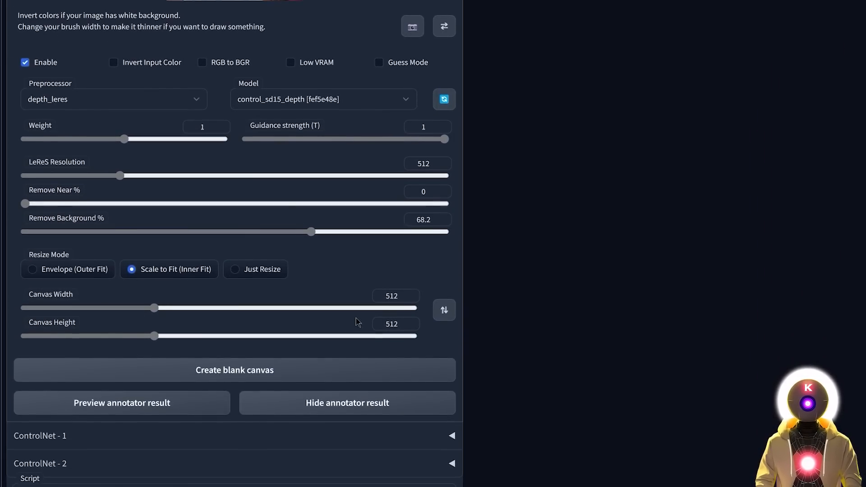
scroll(356, 323, up, 7)
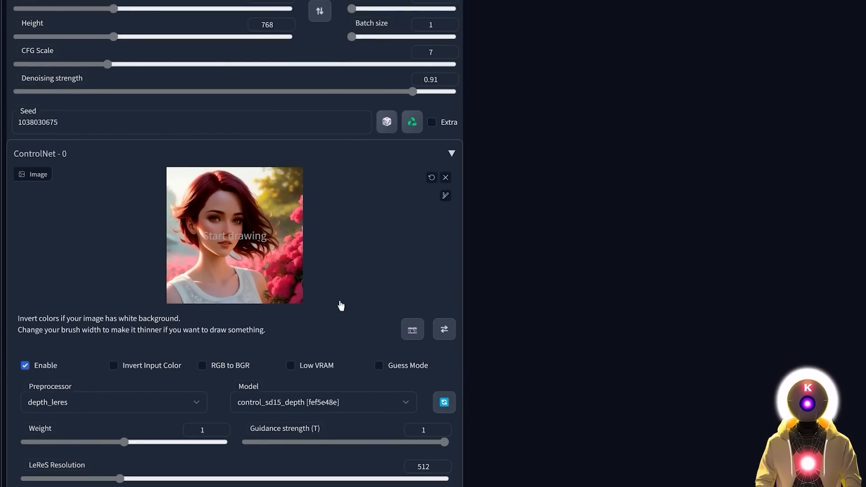
click(182, 411)
click(115, 292)
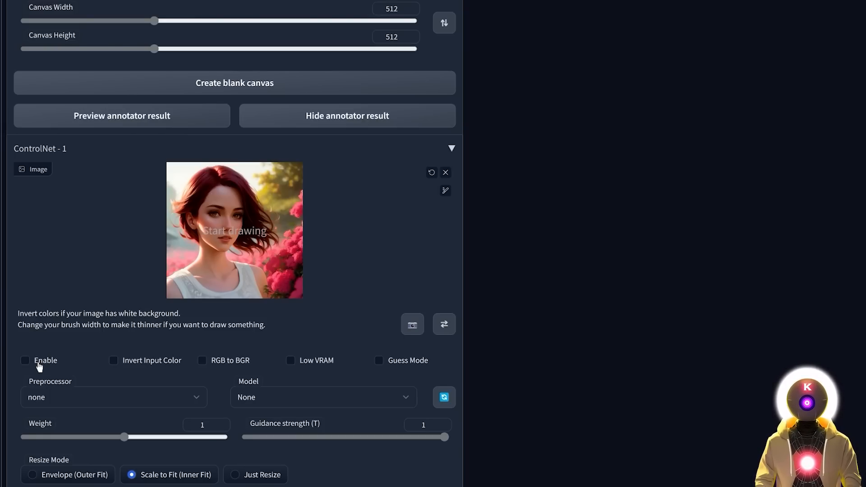
Enable ControlNet 1 on the short-haired woman's picture with the canny preprocessor and the control_sd15_canny model
click(38, 363)
click(68, 397)
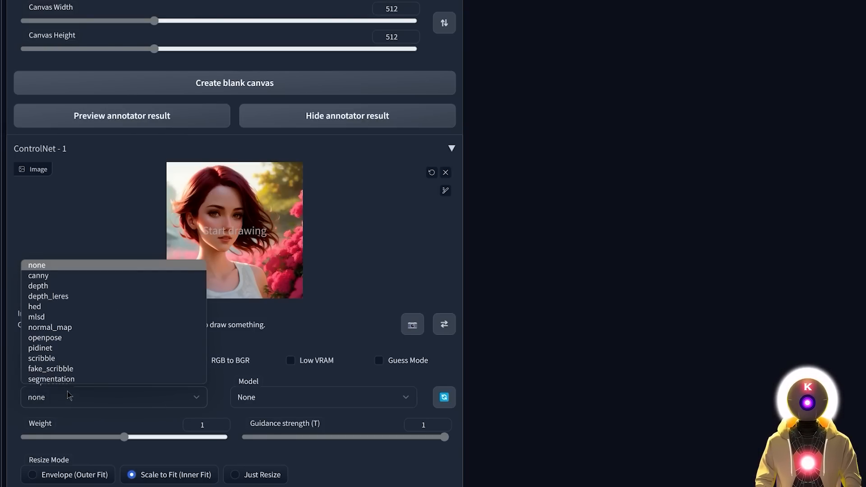
click(64, 280)
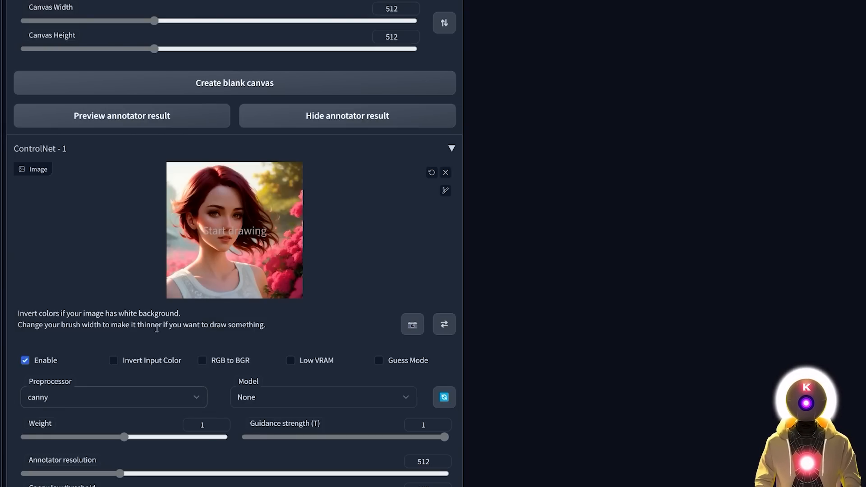
click(285, 407)
click(303, 421)
scroll(303, 420, down, 2)
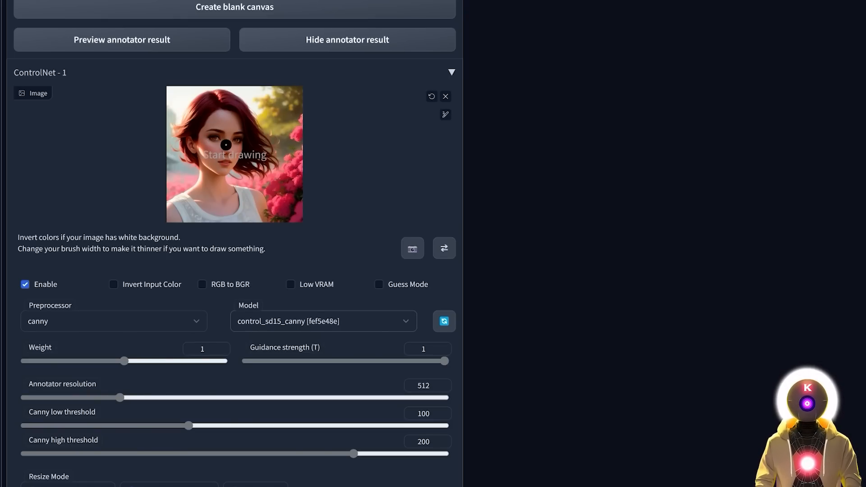
scroll(472, 286, down, 1)
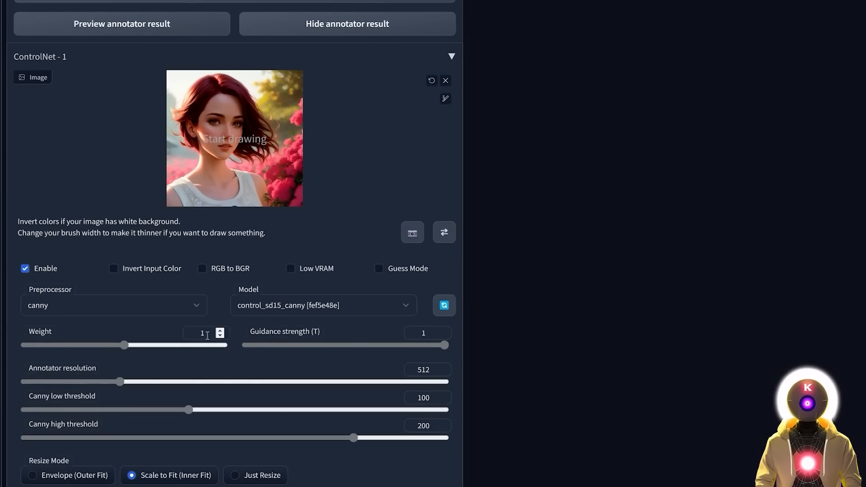
Generate the inpainted woman with a denoising strength of 0.99 and inspect how she fits the garden background
scroll(180, 302, up, 15)
scroll(131, 334, down, 14)
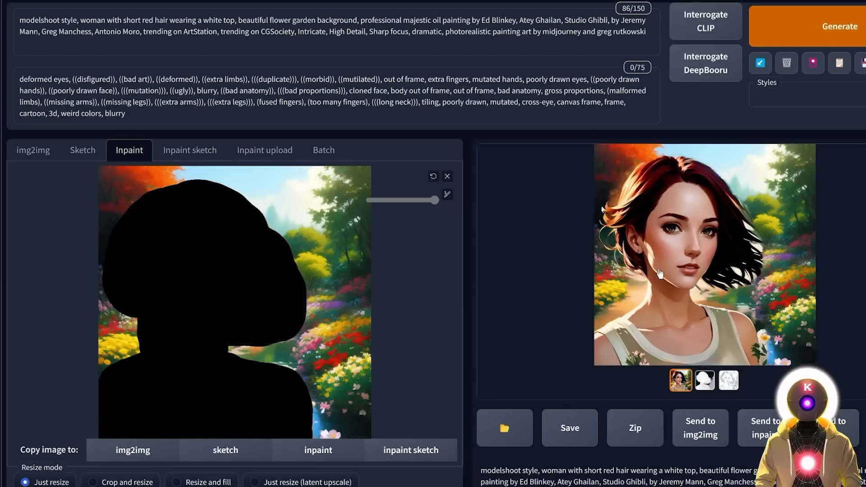
scroll(659, 274, up, 2)
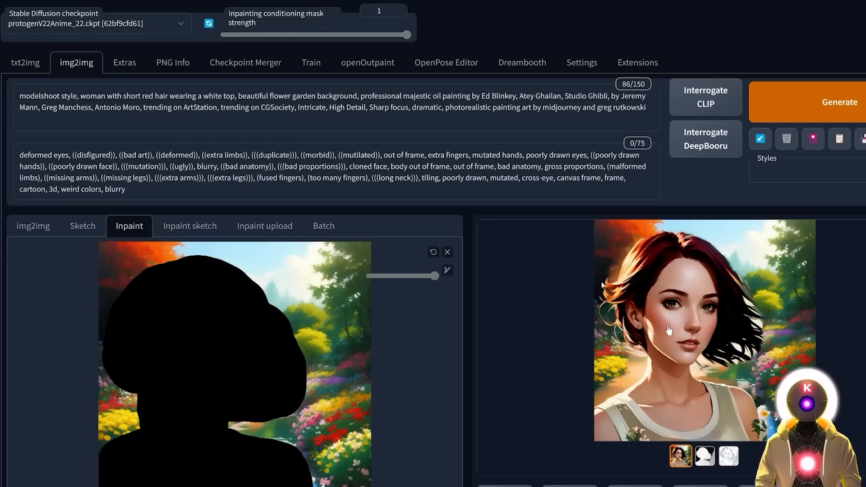
Lower the weight of ControlNet 0 to 0.35 and the weight of ControlNet 1 to 0.25
scroll(667, 330, down, 10)
scroll(591, 292, down, 2)
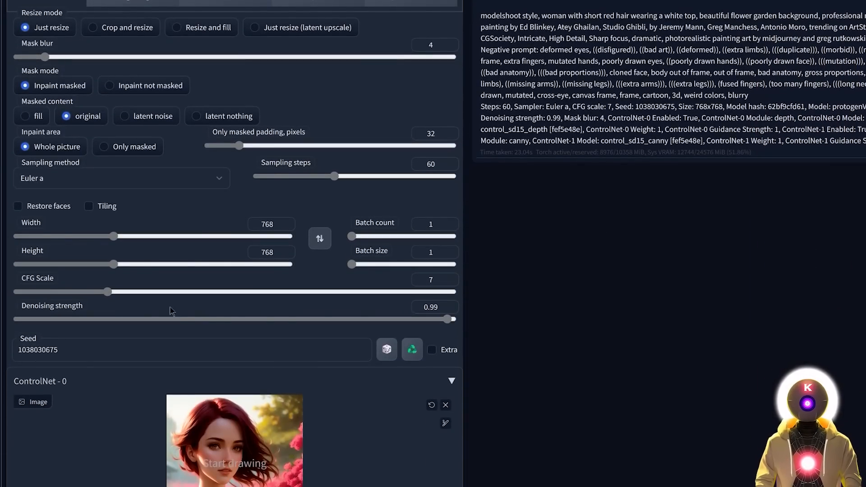
scroll(174, 311, down, 8)
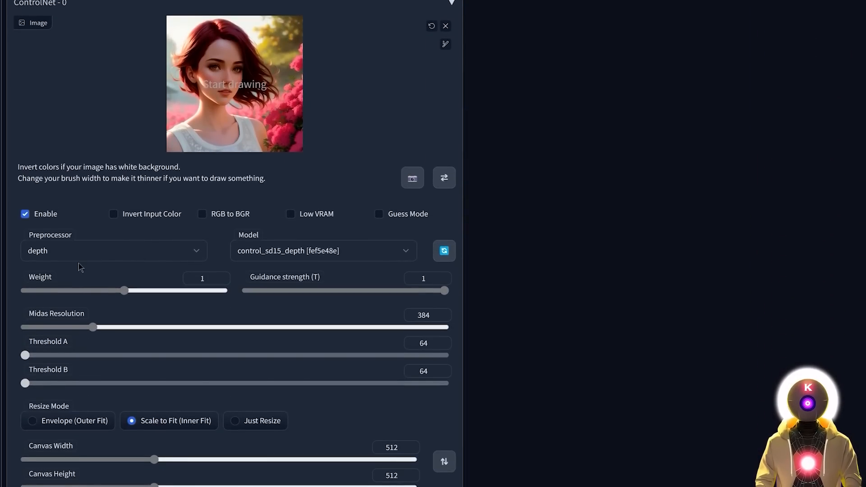
scroll(90, 269, down, 7)
scroll(113, 273, up, 10)
scroll(141, 304, down, 2)
drag(122, 363, 60, 366)
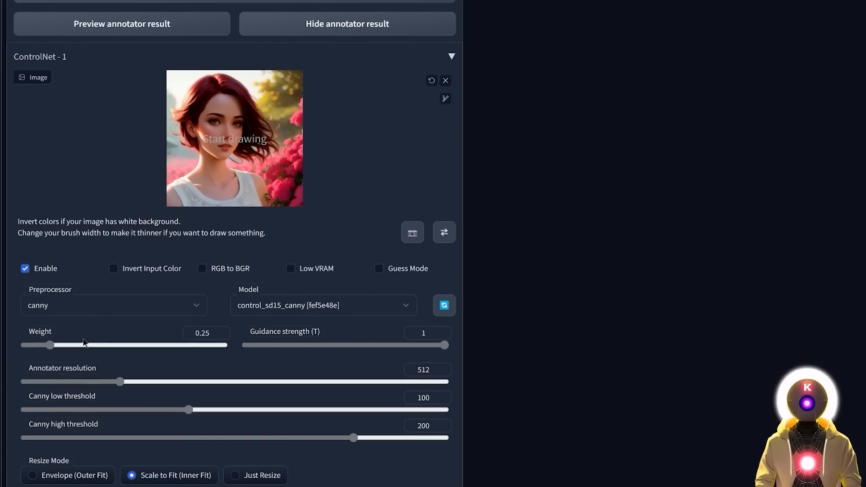
drag(61, 346, 48, 351)
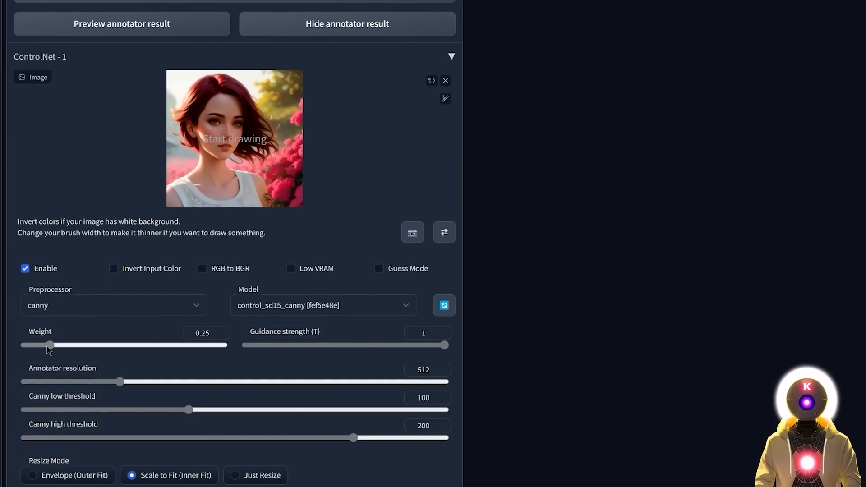
Lower the denoising strength to 0.8, generate the inpainted picture again and inspect the result
scroll(49, 351, up, 20)
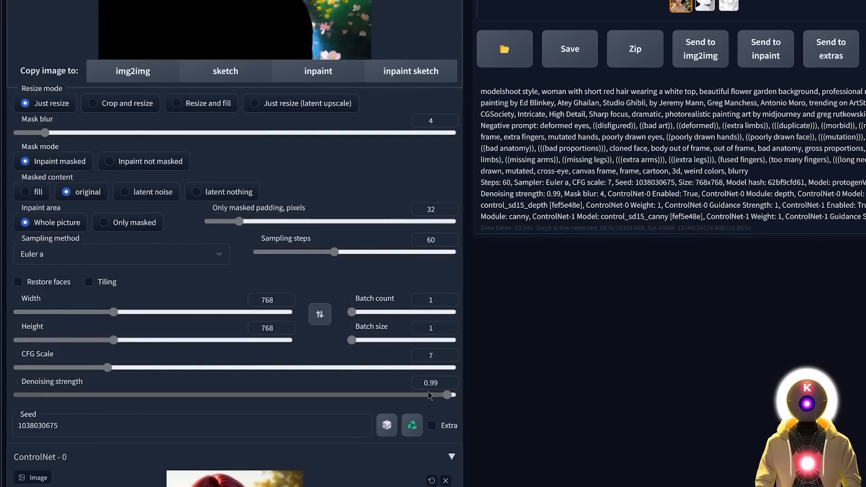
drag(446, 395, 367, 397)
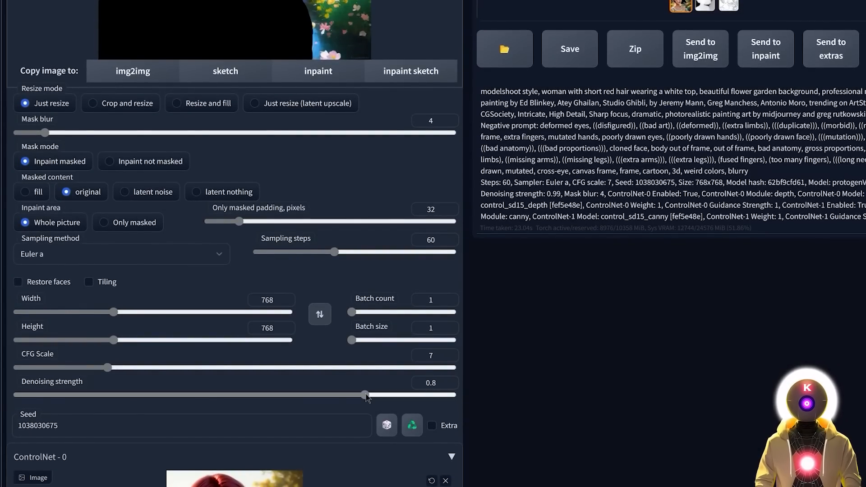
scroll(713, 311, up, 10)
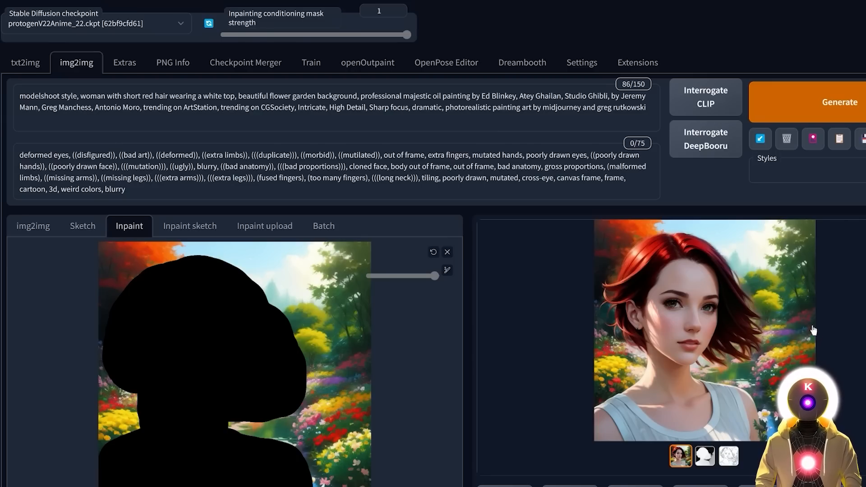
scroll(659, 344, down, 13)
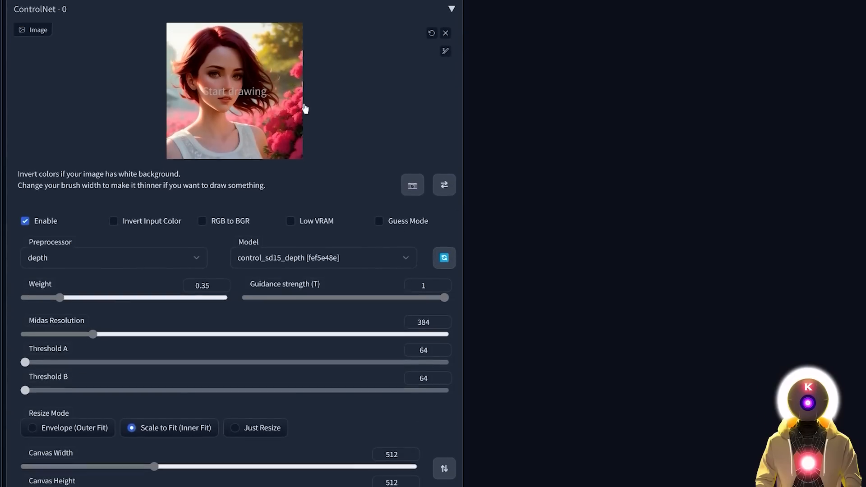
scroll(461, 323, up, 12)
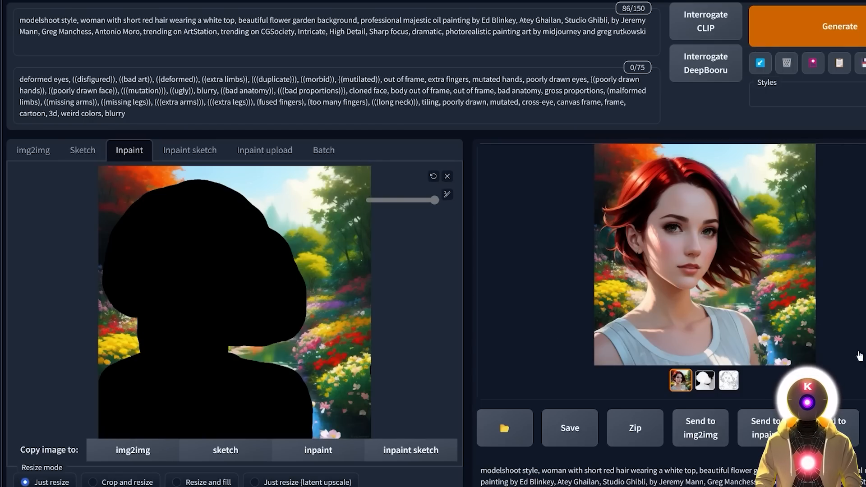
Set the denoising strength to 0.72 and generate the inpainted woman again
scroll(59, 315, down, 10)
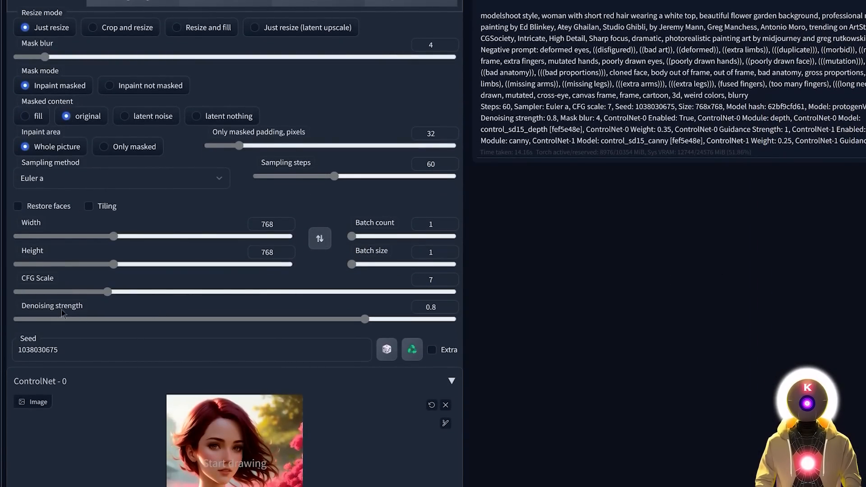
scroll(86, 309, down, 11)
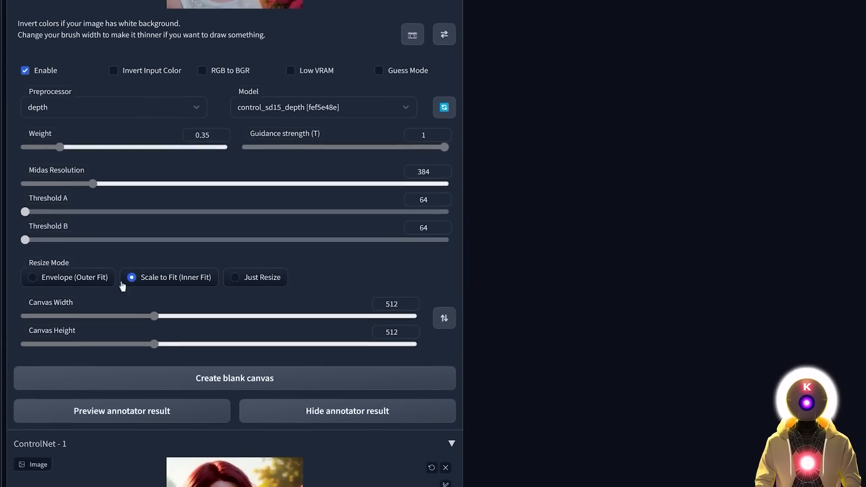
scroll(135, 298, down, 5)
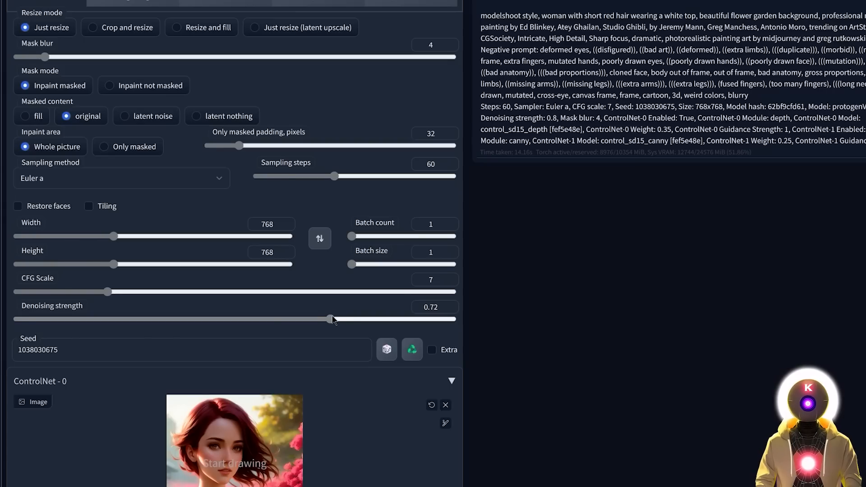
drag(332, 319, 336, 319)
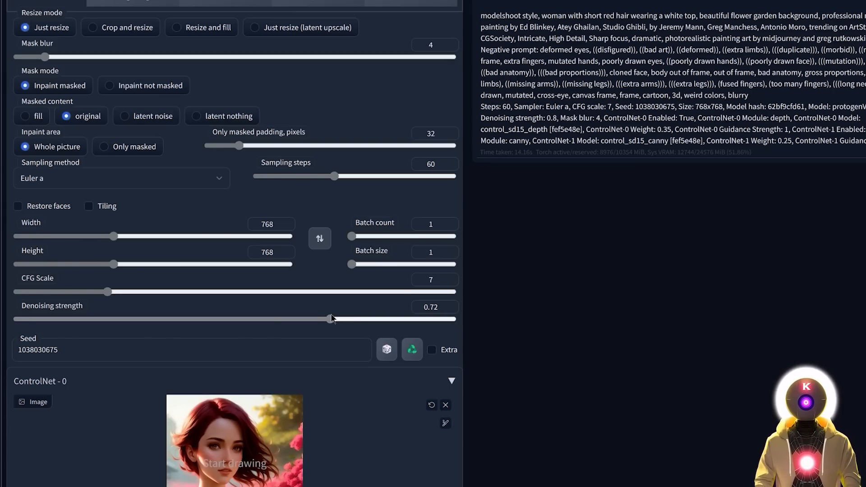
scroll(479, 411, up, 3)
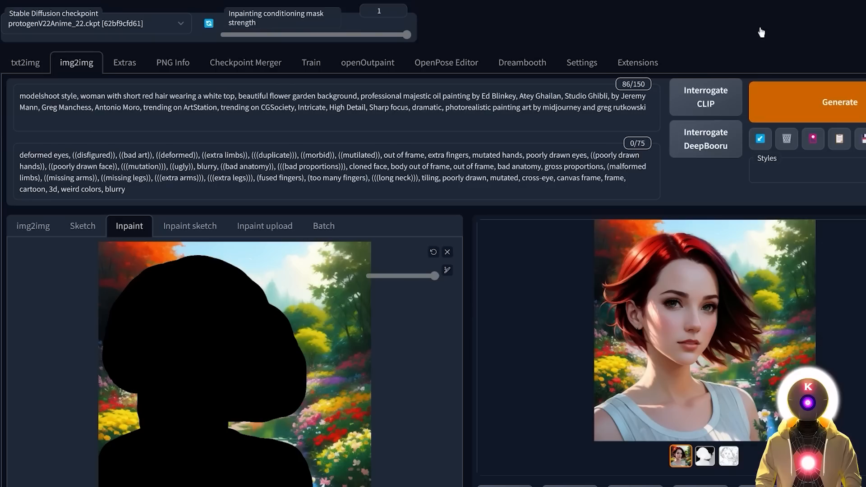
click(817, 101)
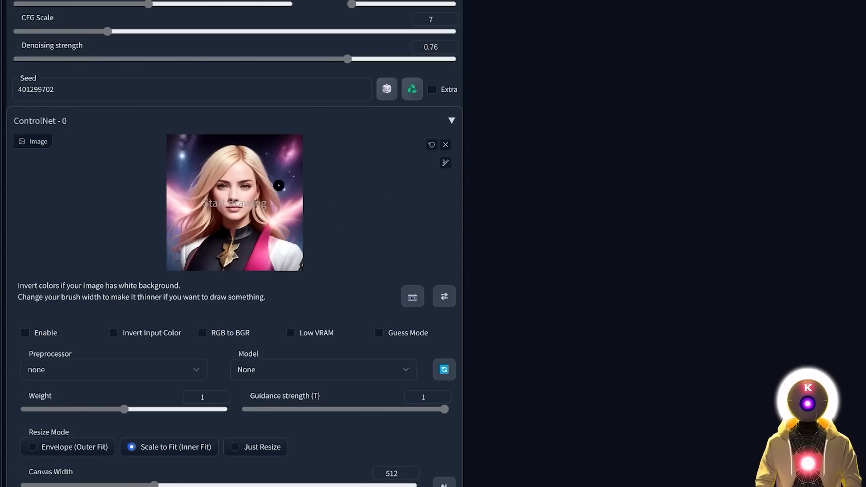
Enable ControlNet 0 on the blonde woman's picture with a depth preprocessor and select its model
click(25, 333)
click(82, 369)
click(75, 257)
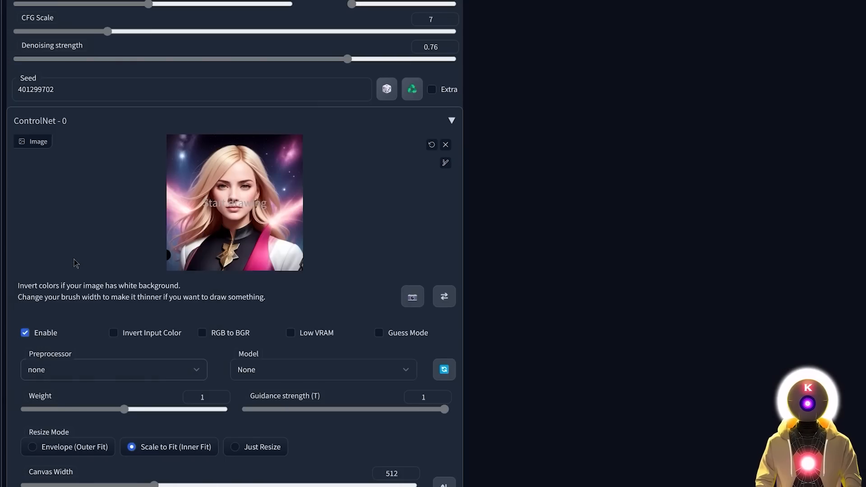
click(85, 364)
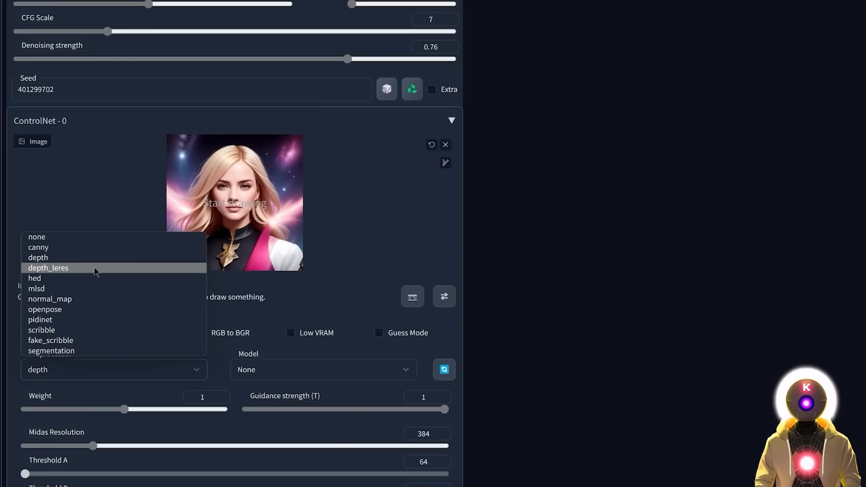
click(293, 369)
click(293, 406)
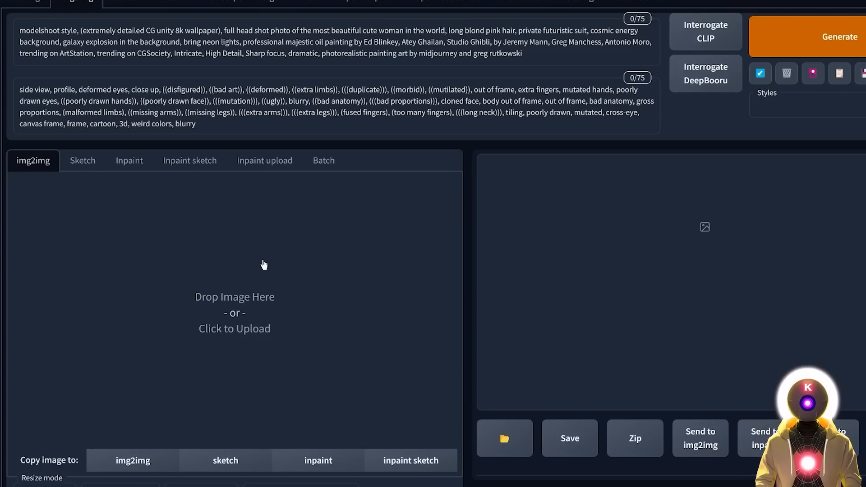
Load the spotlight picture as the img2img source cropped around the bright end of the beam, and generate the relit blonde woman
click(264, 265)
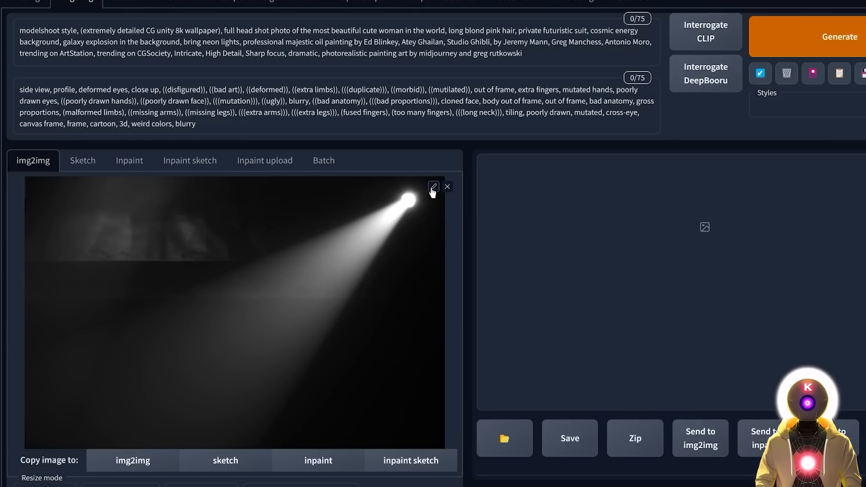
click(433, 192)
mouse_move(155, 315)
mouse_down()
mouse_move(212, 290)
mouse_move(134, 316)
mouse_up()
drag(88, 368, 368, 239)
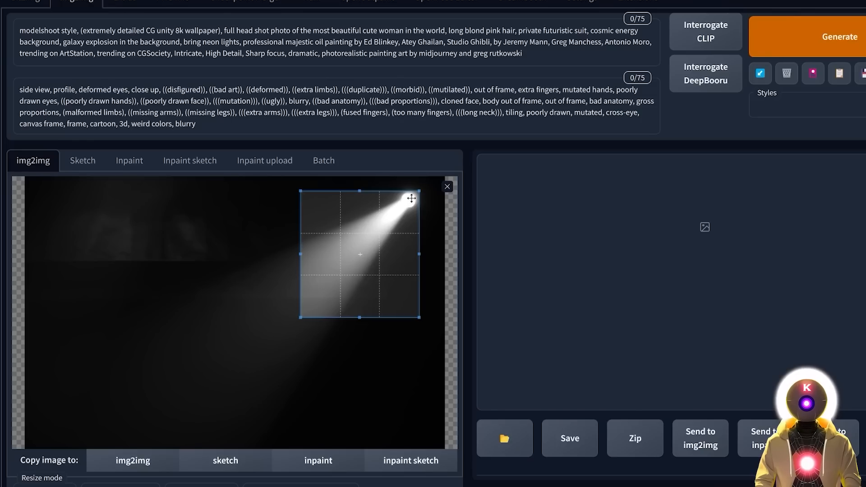
click(812, 37)
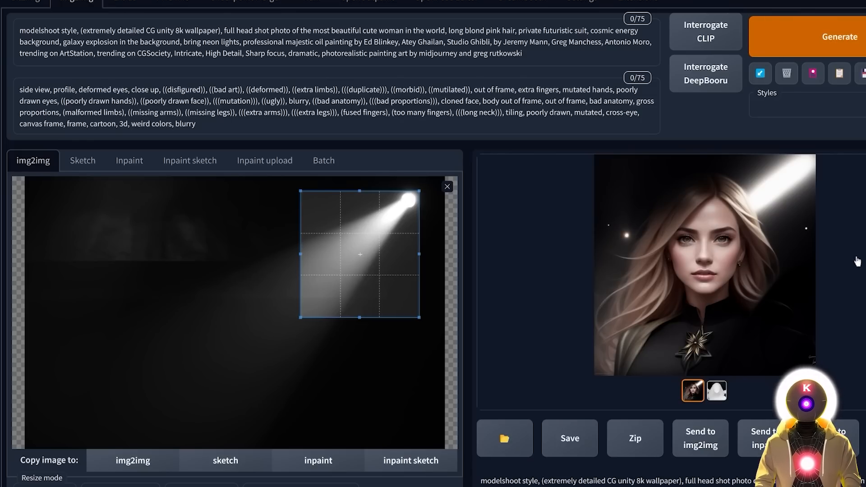
Shrink the spotlight picture's crop to a small square around the lamp and generate the relit blonde woman again
scroll(449, 251, down, 10)
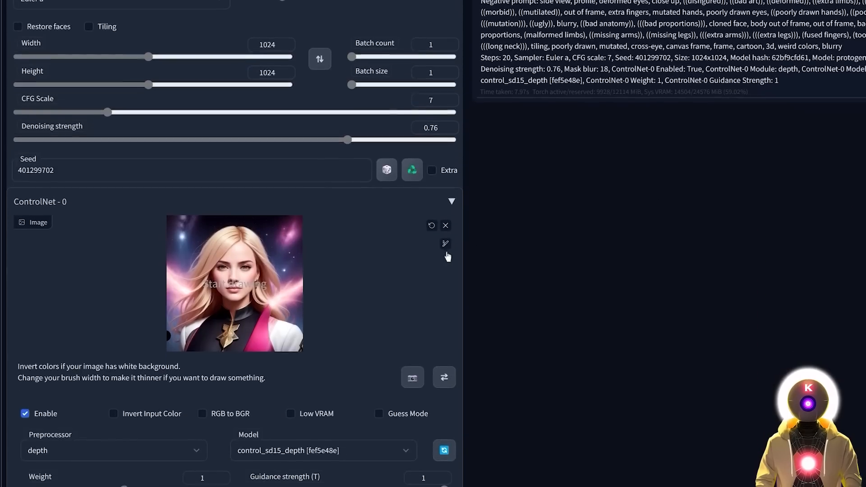
scroll(333, 292, up, 3)
scroll(332, 292, up, 10)
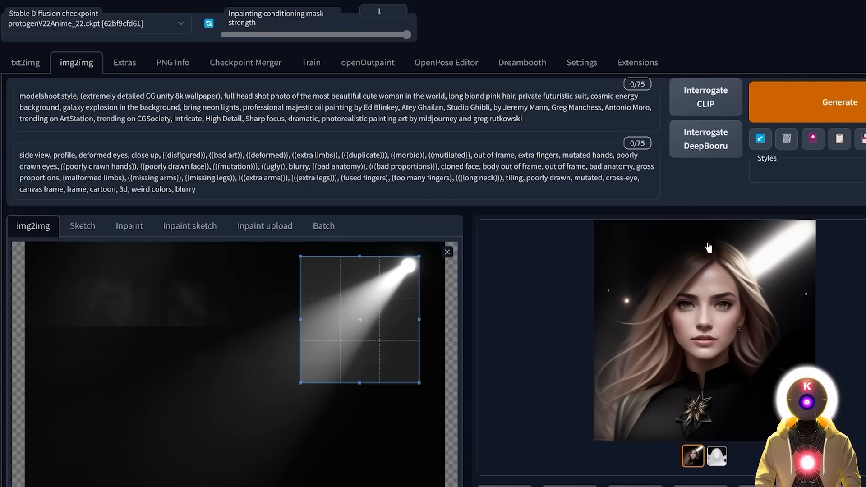
drag(419, 255, 362, 319)
drag(308, 344, 385, 283)
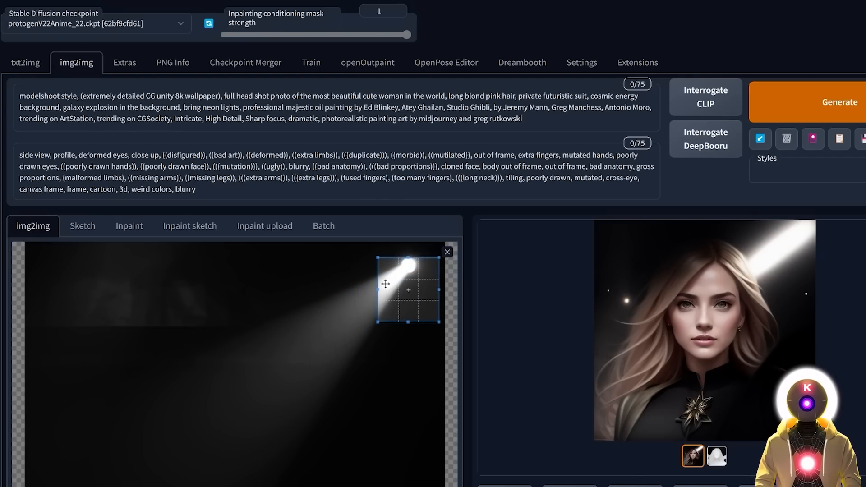
click(794, 102)
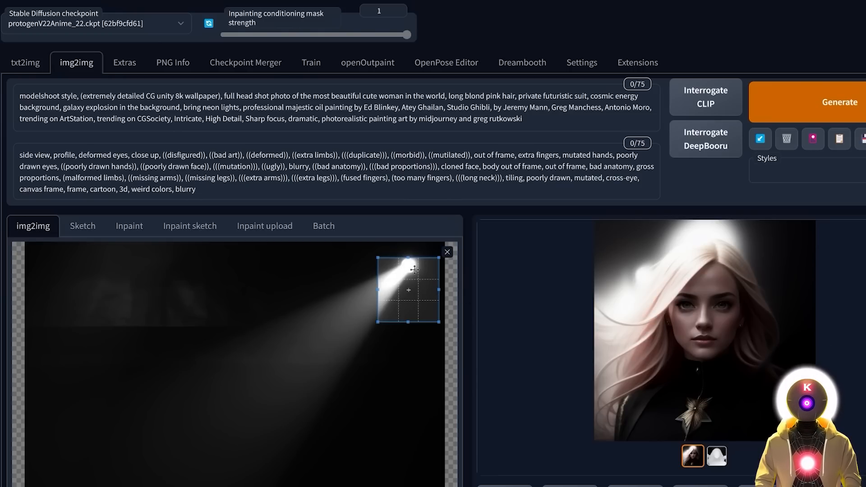
Move the small crop onto the beam just below the lamp and generate another relit picture
drag(428, 280, 379, 303)
click(827, 104)
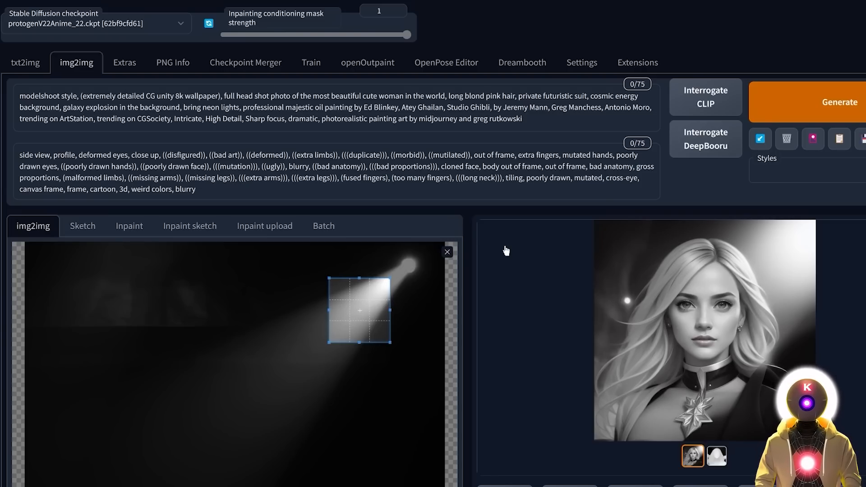
Replace the spotlight picture with the fire picture as the img2img source
click(447, 253)
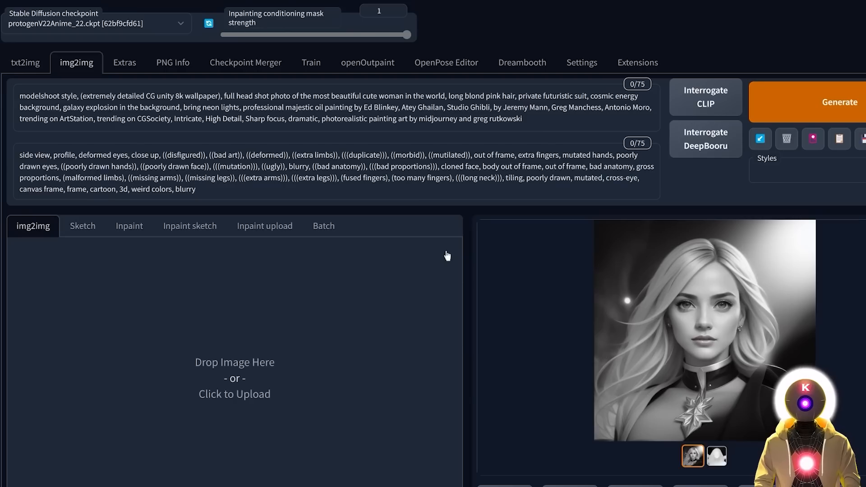
click(263, 360)
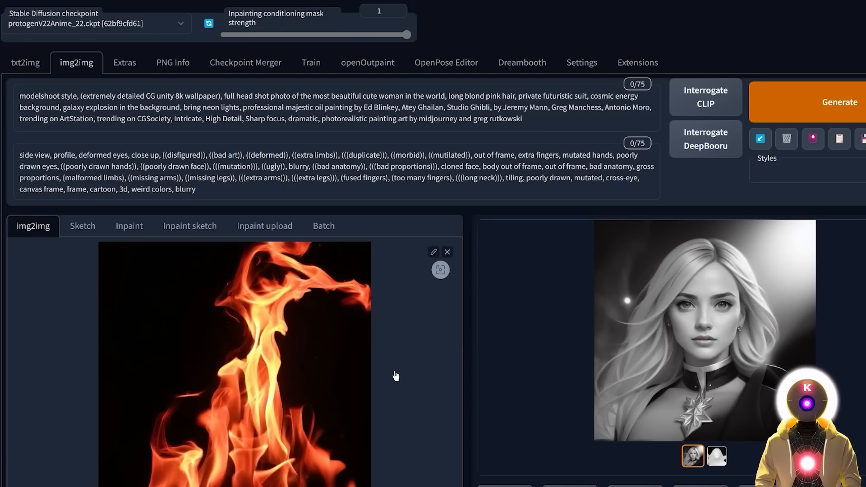
scroll(374, 368, down, 2)
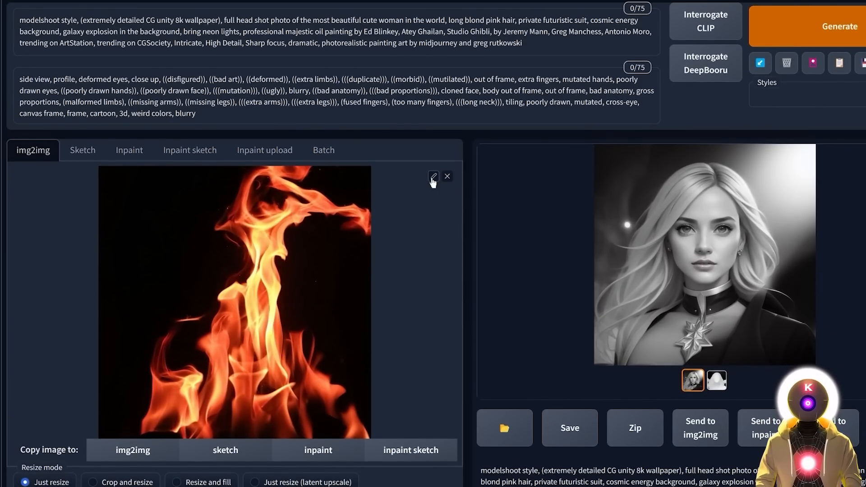
Crop the fire picture to the flames in its lower middle and generate the woman in firelight
click(433, 177)
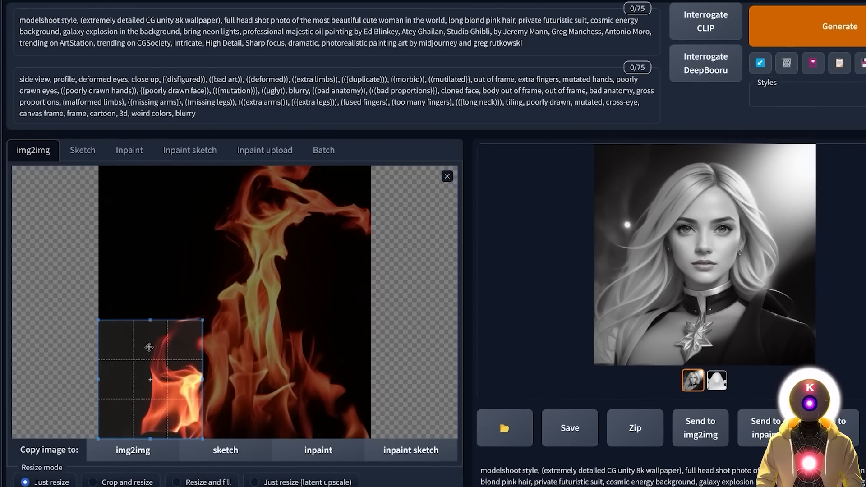
mouse_move(149, 347)
mouse_down()
mouse_move(241, 354)
mouse_move(230, 349)
mouse_up()
drag(285, 340, 408, 313)
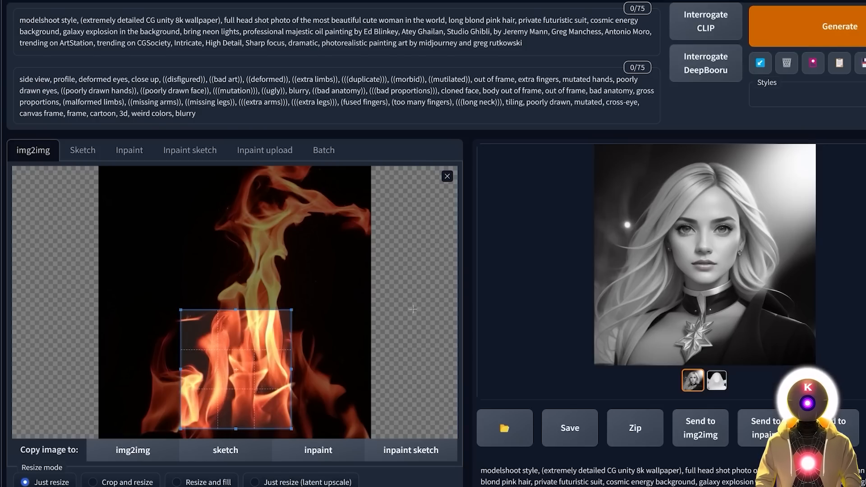
click(840, 26)
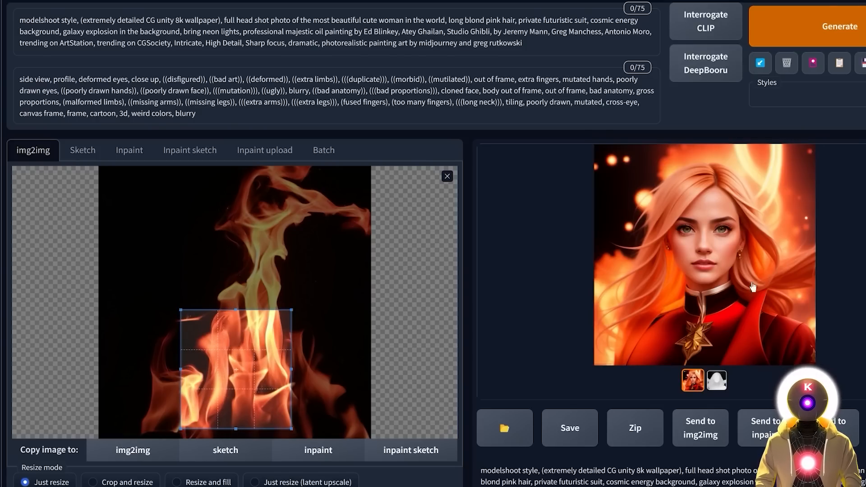
scroll(477, 360, down, 10)
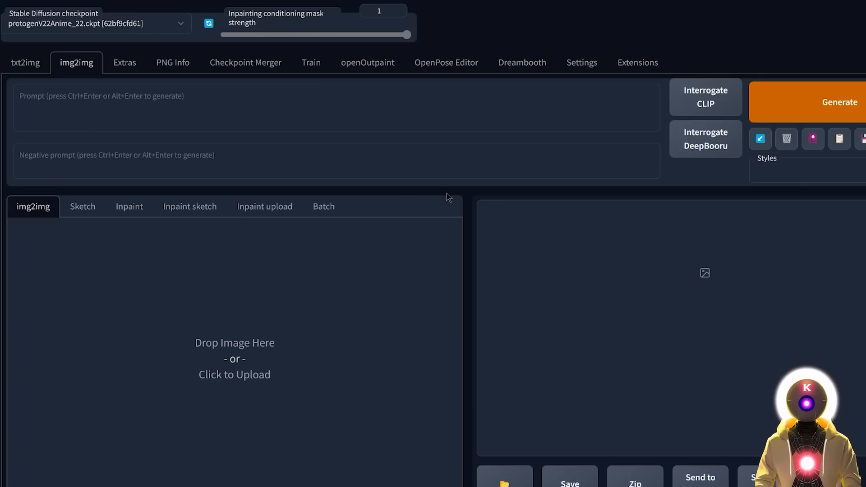
In Sketch, paint a turquoise light line down the shadowed side of the red-haired woman's face, neck and shoulder
click(76, 208)
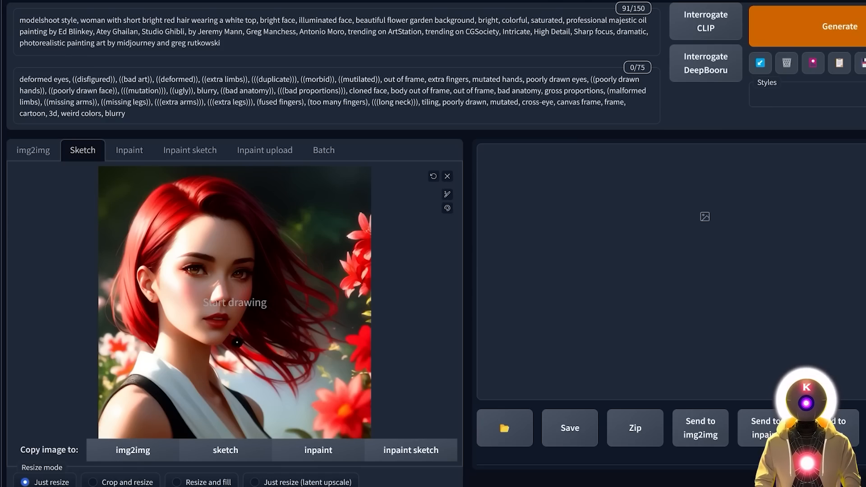
click(447, 208)
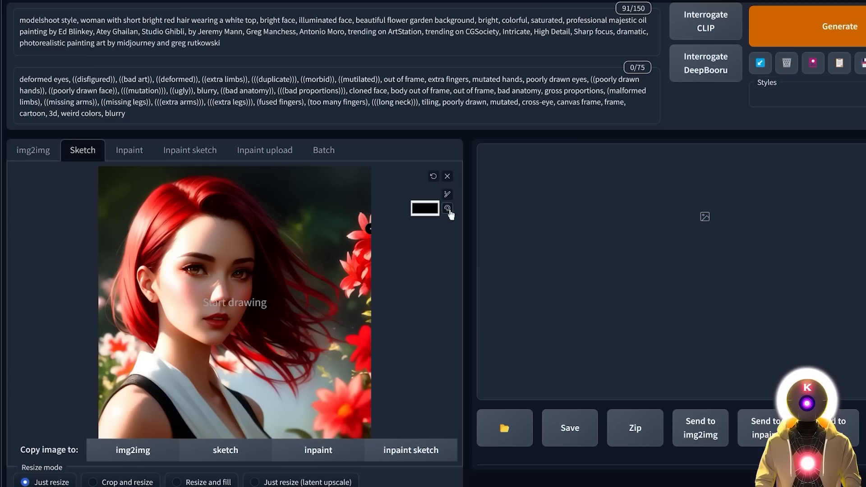
click(434, 210)
drag(487, 311, 500, 309)
drag(523, 249, 554, 211)
click(554, 211)
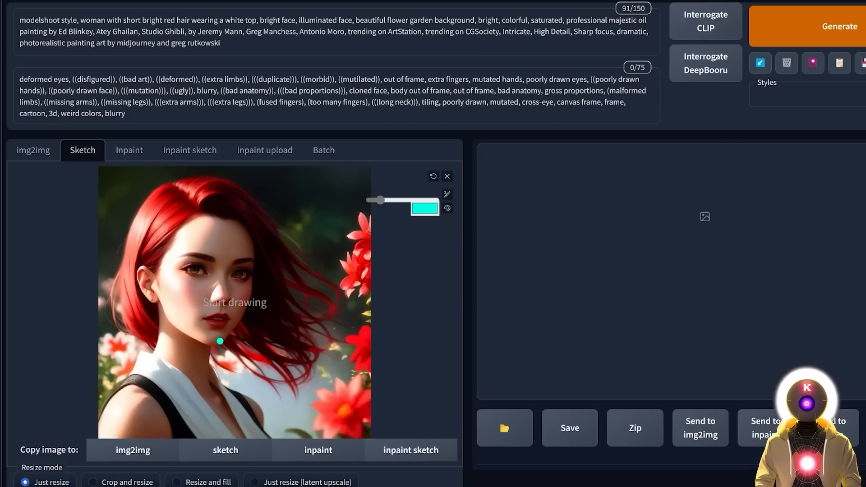
mouse_move(252, 248)
mouse_down()
mouse_move(250, 299)
mouse_move(214, 349)
mouse_move(216, 377)
mouse_move(261, 417)
mouse_up()
Enable ControlNet 0 with the depth_leres preprocessor, the control_sd15_depth model and a weight of 0.4
scroll(448, 350, down, 8)
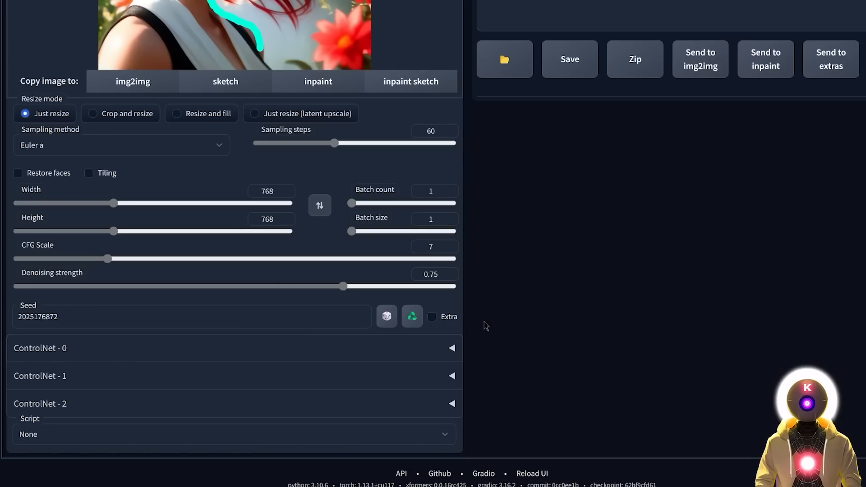
click(451, 351)
scroll(451, 351, down, 7)
click(40, 258)
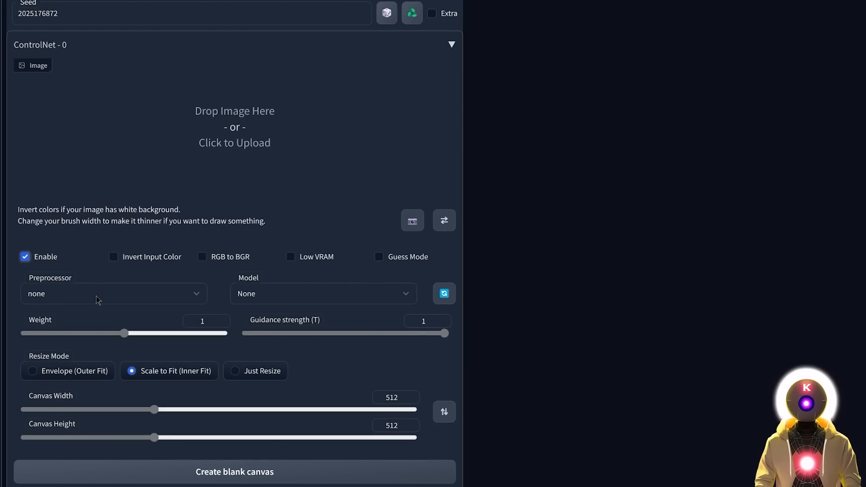
click(96, 296)
click(67, 343)
click(303, 293)
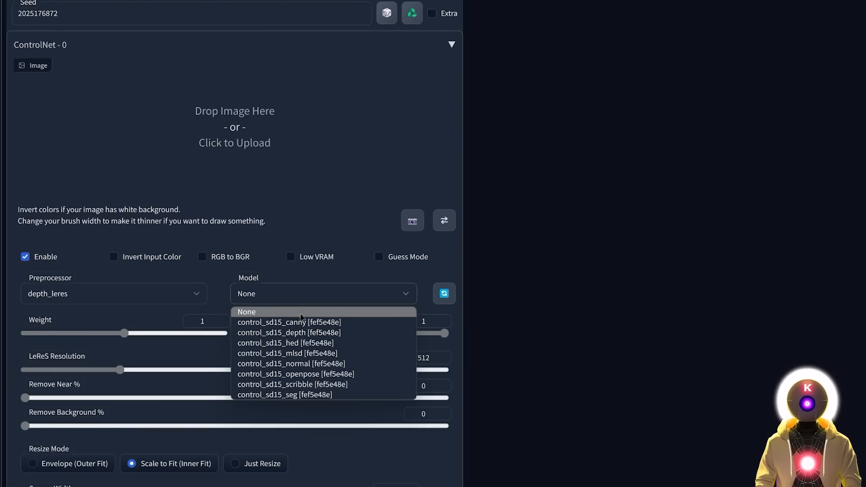
click(289, 331)
drag(125, 334, 65, 334)
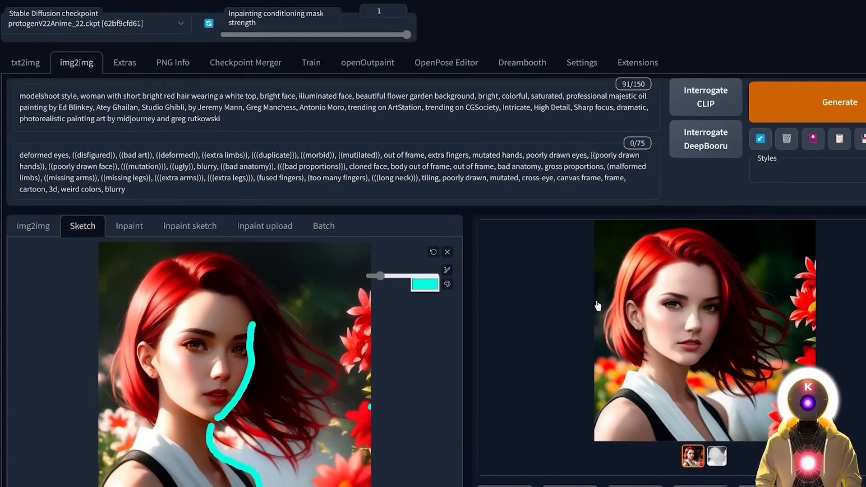
Set the denoising strength to 0.5 and generate the sketched red-haired woman again
scroll(504, 293, down, 6)
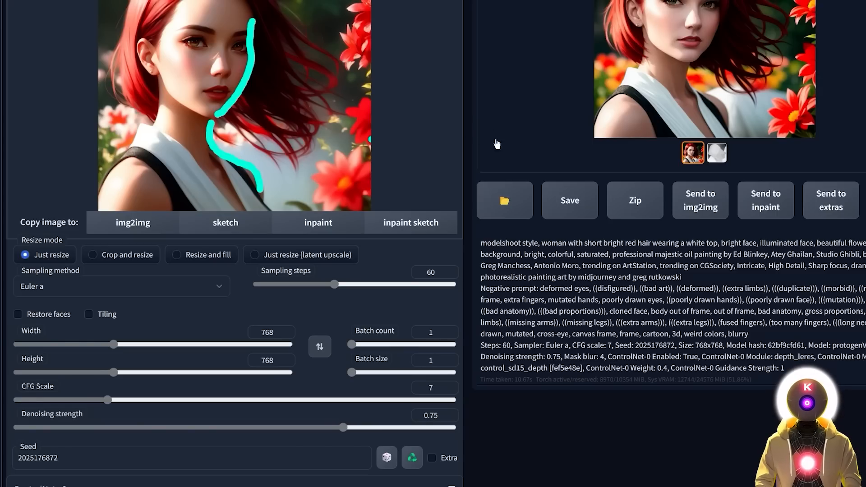
scroll(431, 416, up, 2)
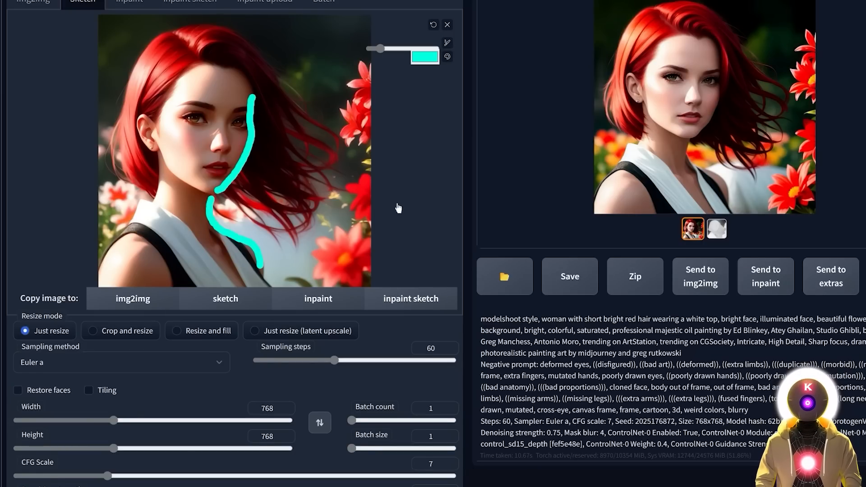
scroll(392, 198, down, 2)
drag(344, 426, 235, 426)
scroll(739, 246, up, 8)
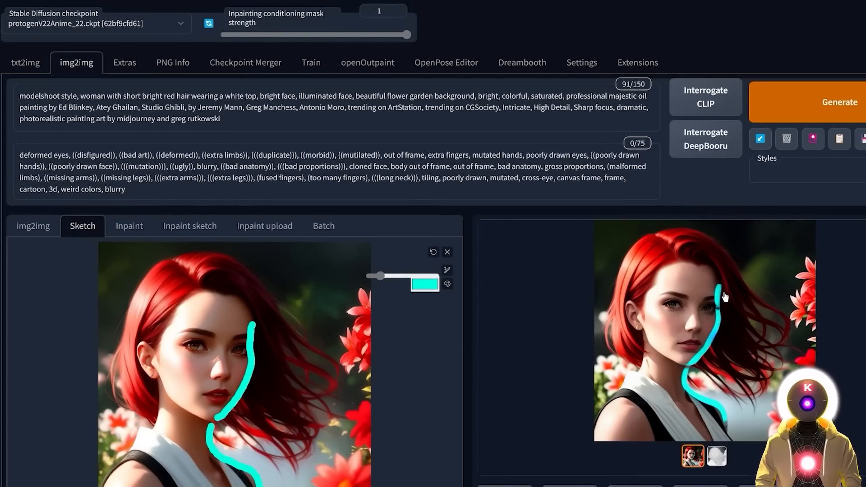
Raise the denoising strength to 0.6 and generate the sketched picture again
scroll(725, 298, down, 8)
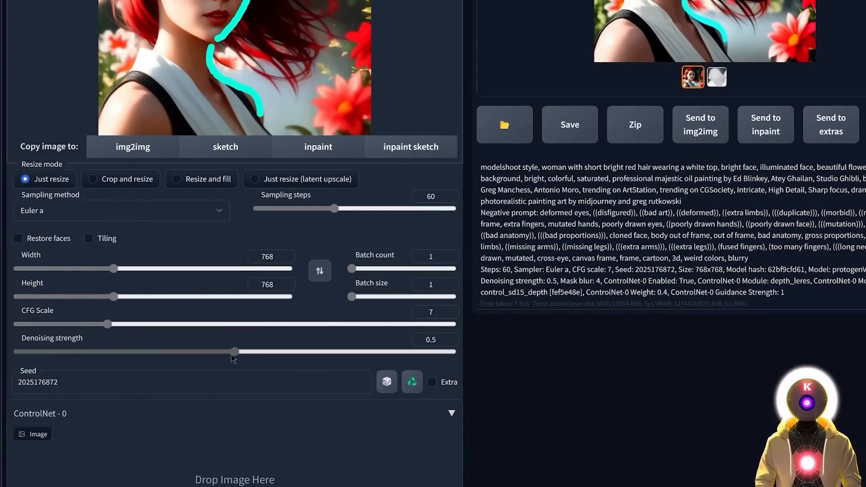
drag(233, 356, 257, 356)
scroll(787, 152, up, 8)
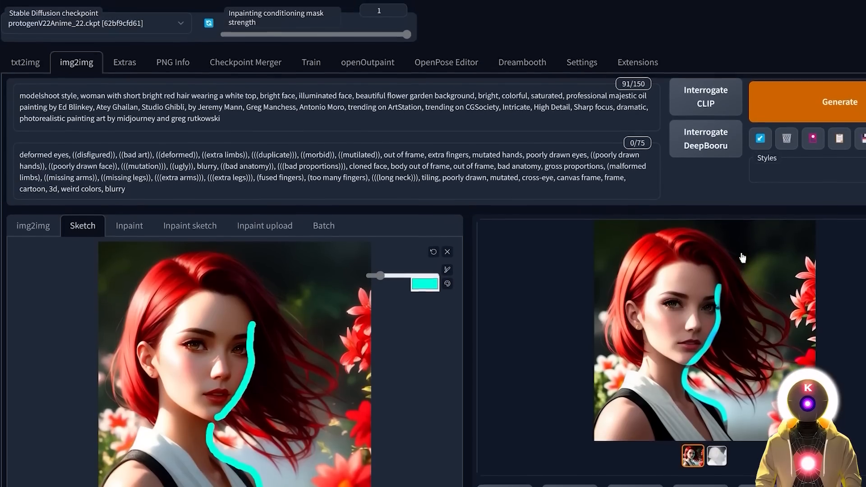
click(795, 108)
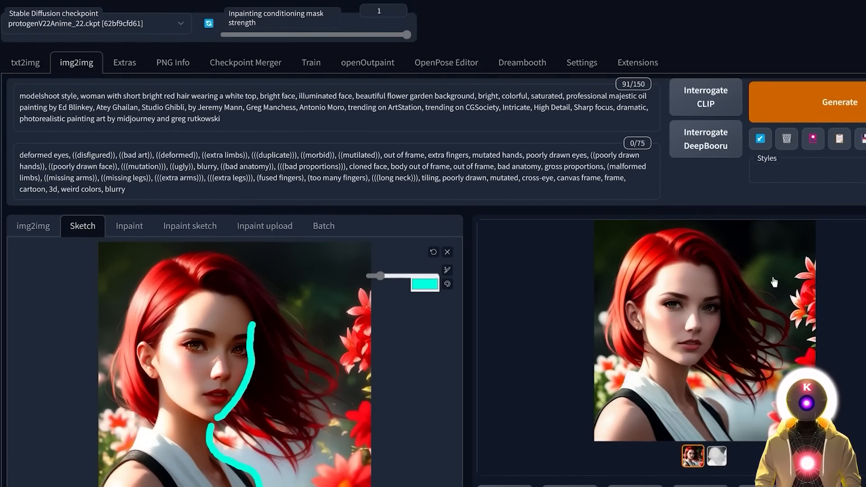
Lower the denoising strength slightly, regenerate the sketched picture and inspect the result enlarged
scroll(658, 301, down, 9)
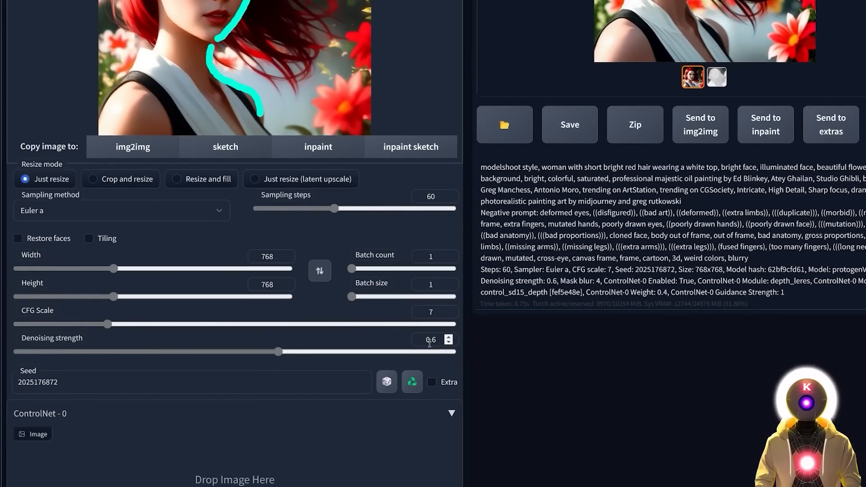
drag(278, 352, 262, 354)
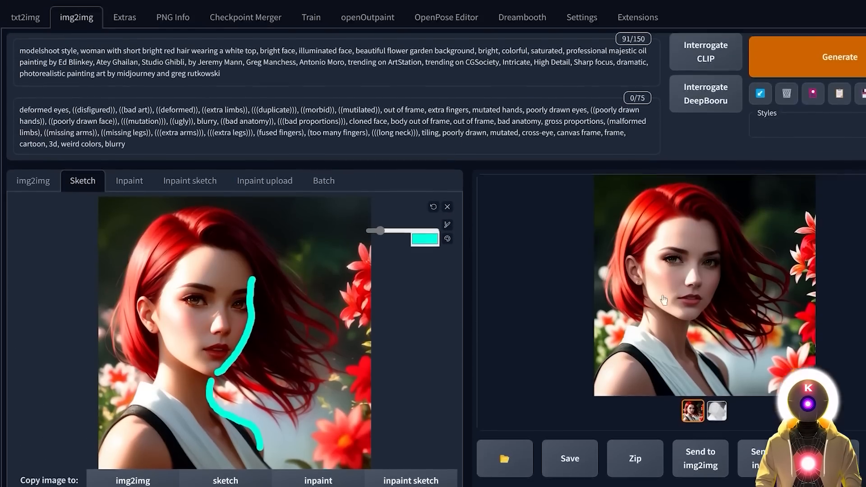
scroll(783, 294, up, 1)
scroll(783, 293, down, 1)
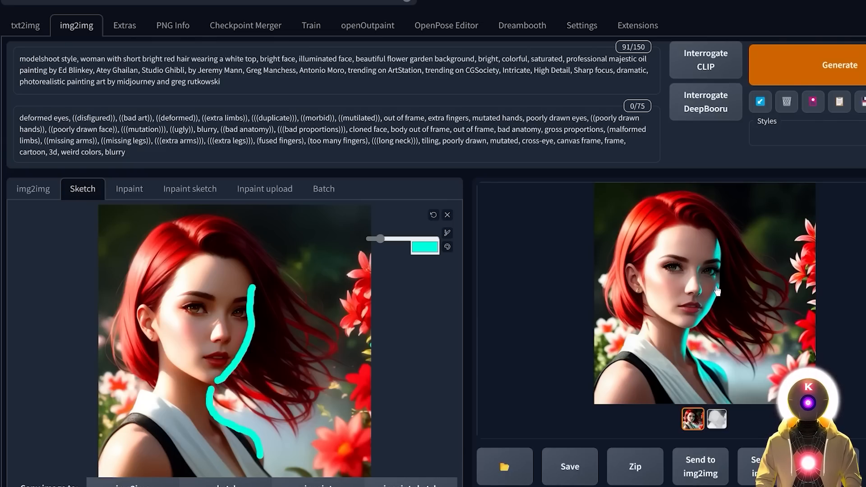
click(720, 292)
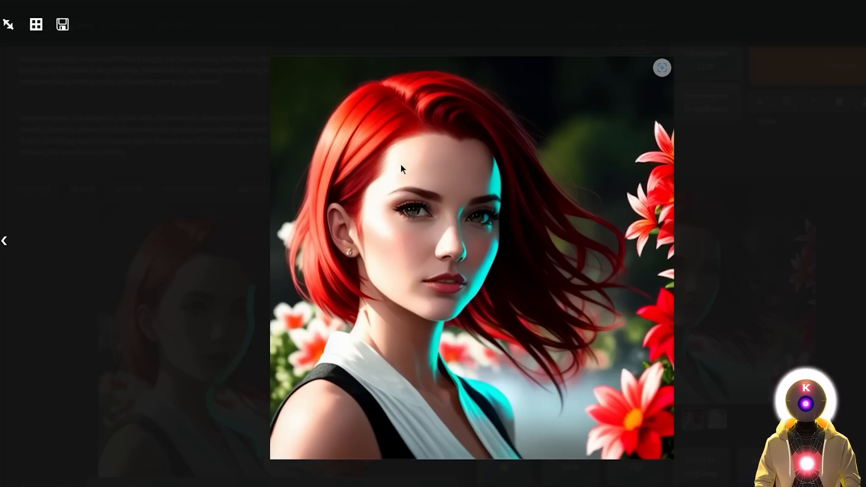
click(569, 304)
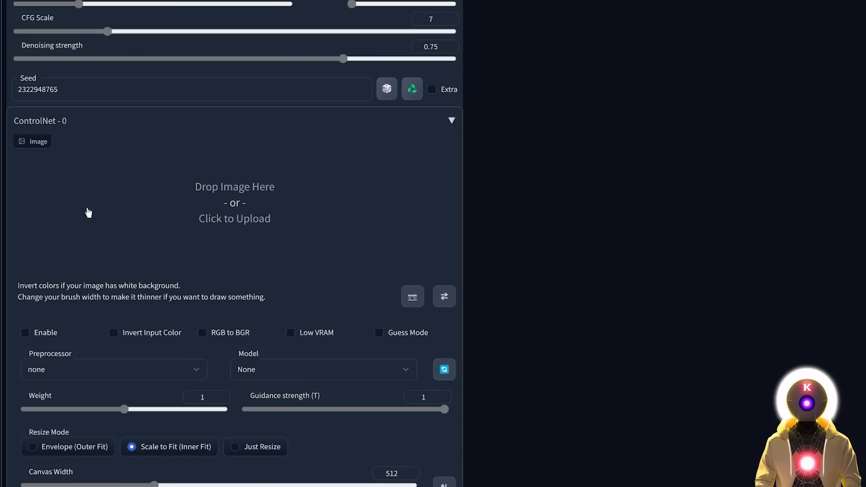
Enable ControlNet 0 with the segmentation preprocessor and the control_sd15_seg model
click(71, 368)
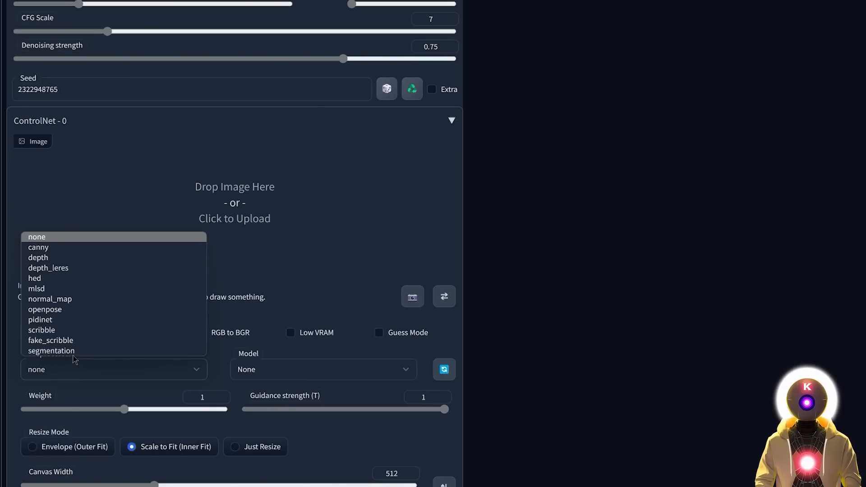
click(78, 355)
click(323, 366)
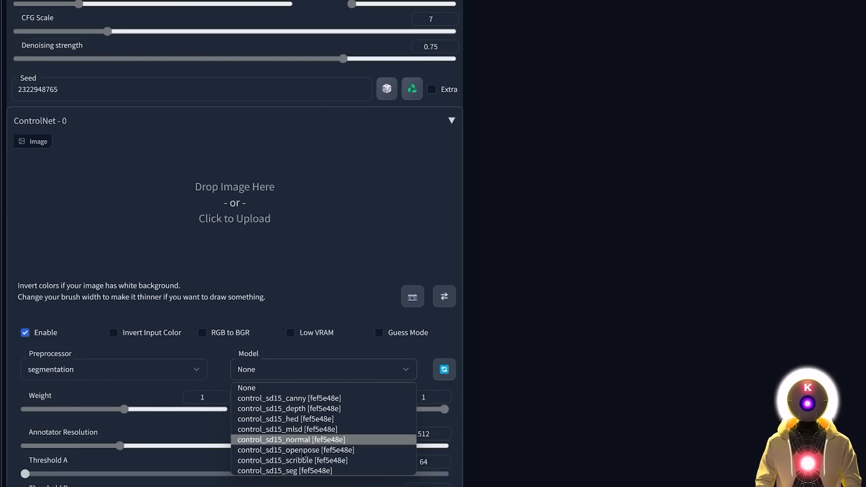
click(291, 468)
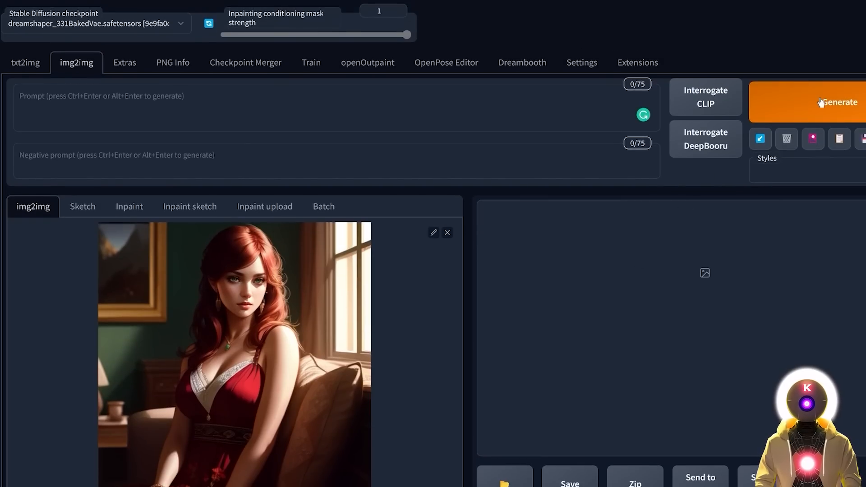
Generate a new picture from the woman in the red dress and view its segmentation map
click(787, 110)
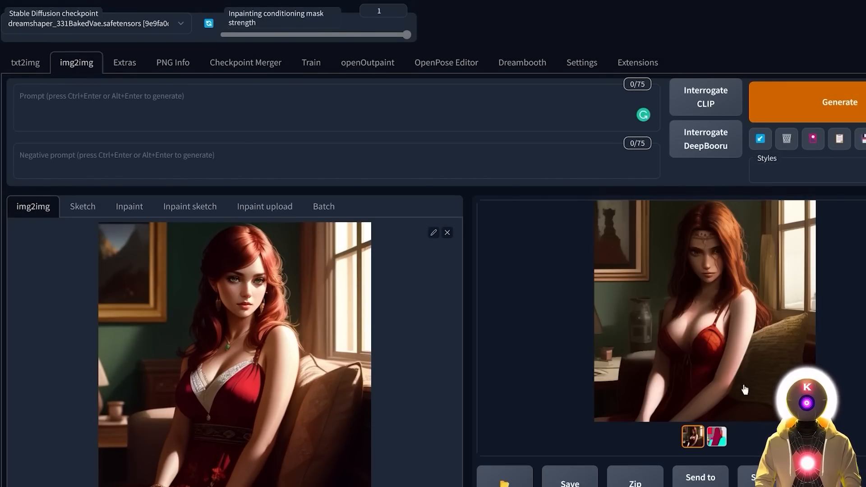
click(716, 436)
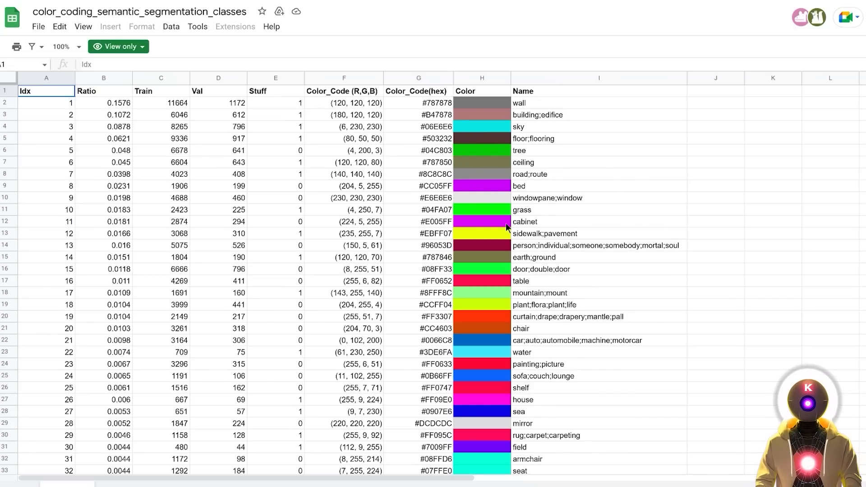
Examine the colours assigned to sky, bed and grass in the semantic segmentation colour table
click(472, 125)
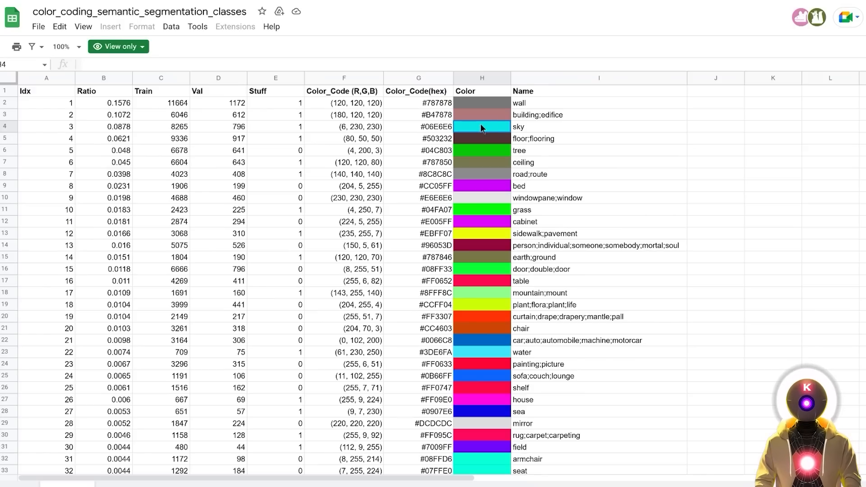
click(489, 184)
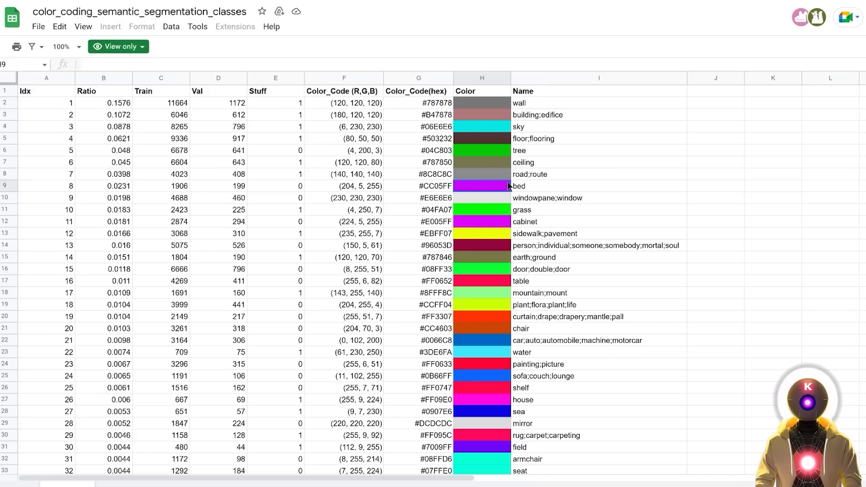
click(488, 214)
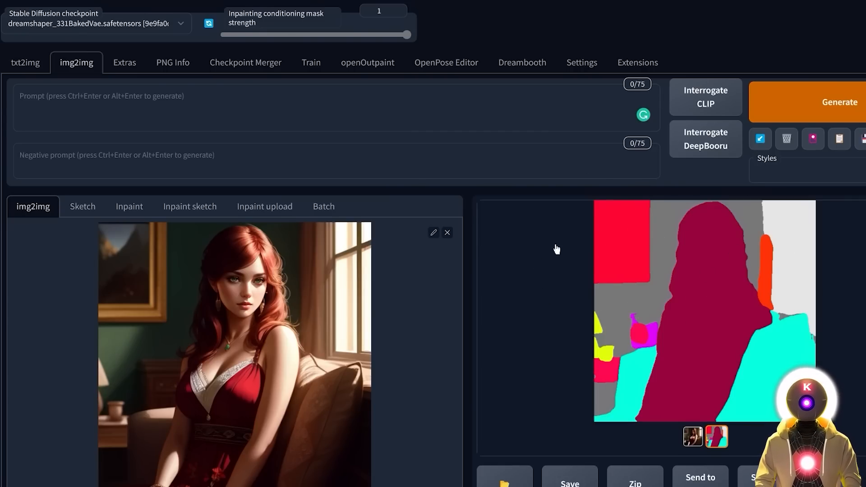
Switch to Photopea and open the generated segmentation map from the computer
scroll(394, 251, down, 10)
scroll(393, 252, down, 3)
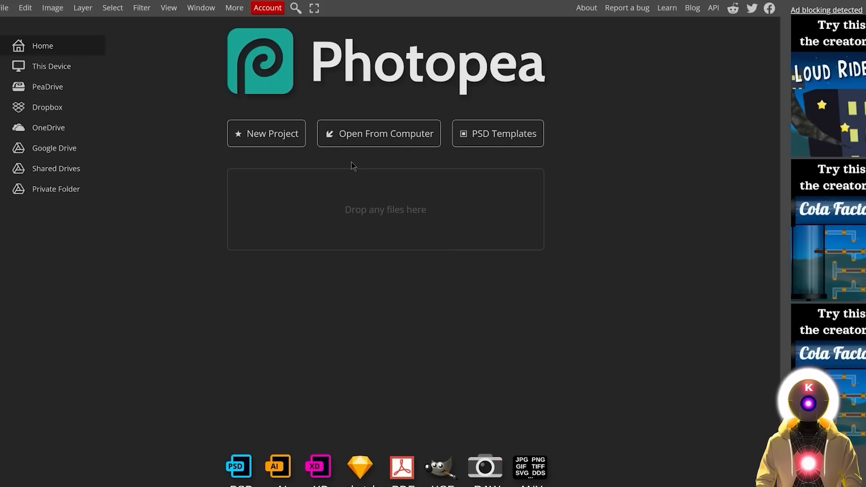
click(382, 134)
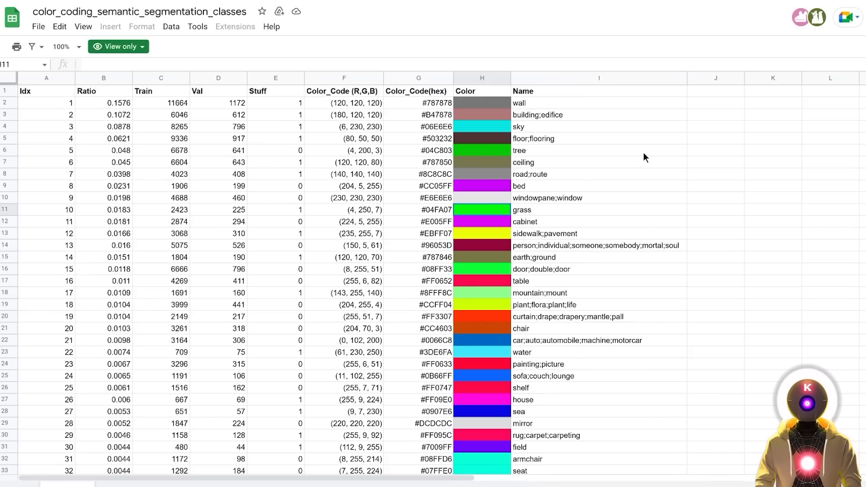
Switch to the segmentation colour spreadsheet, find the flower class and copy its hex code #FF0000
click(636, 121)
key(ctrl+f)
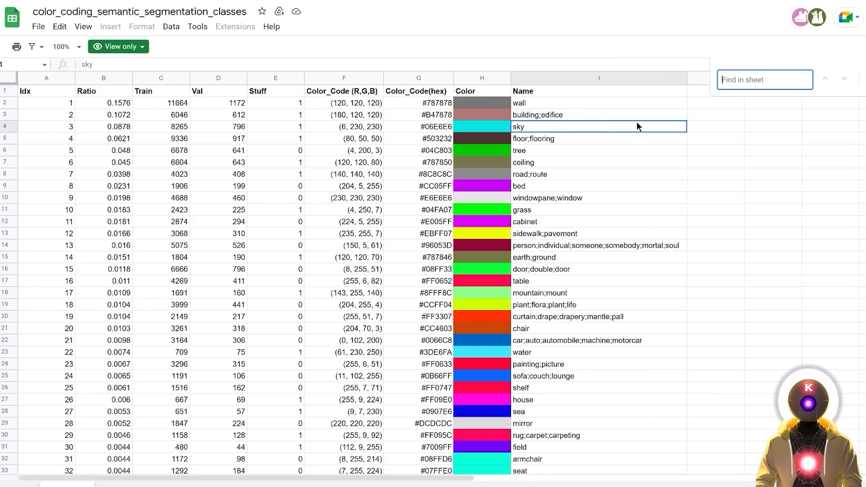
text(flowx)
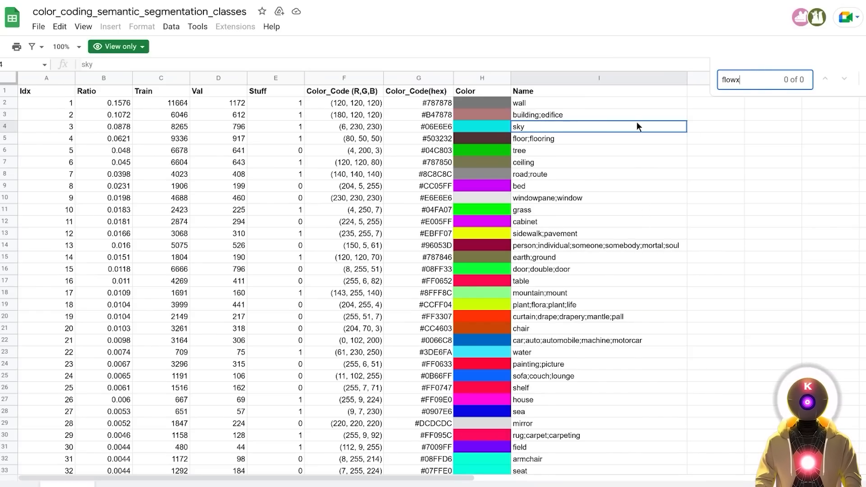
key(BackSpace)
text(er)
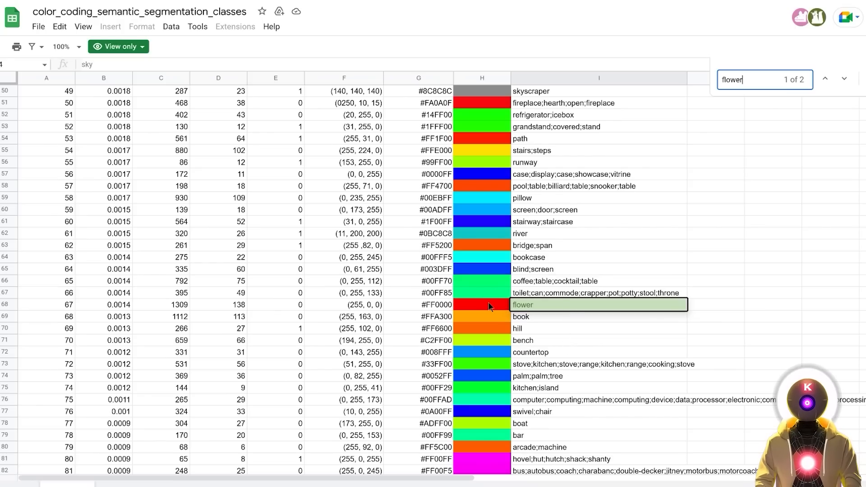
click(488, 307)
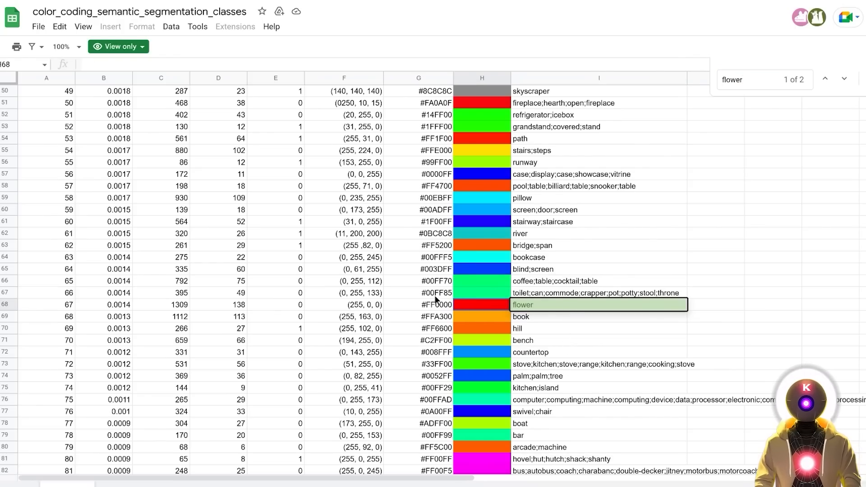
click(441, 306)
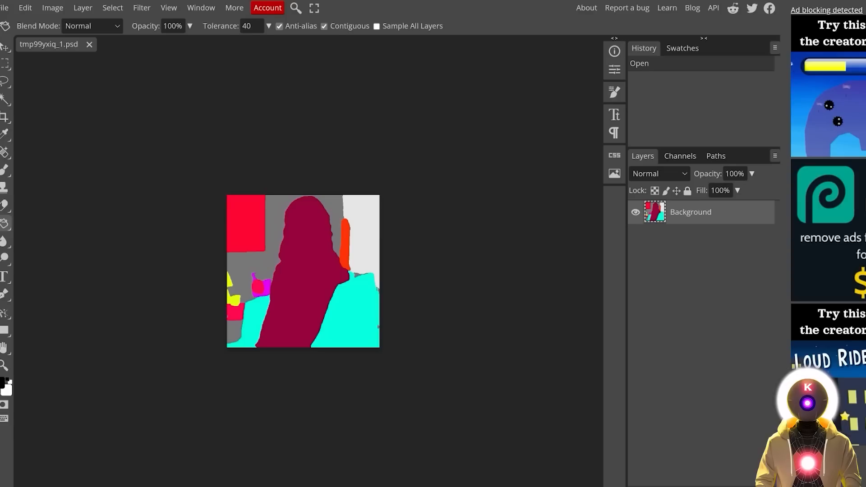
In Photopea, paint a large flower area in ff0000 on a new layer over the map's lower-left corner with a 69 px brush
click(1, 386)
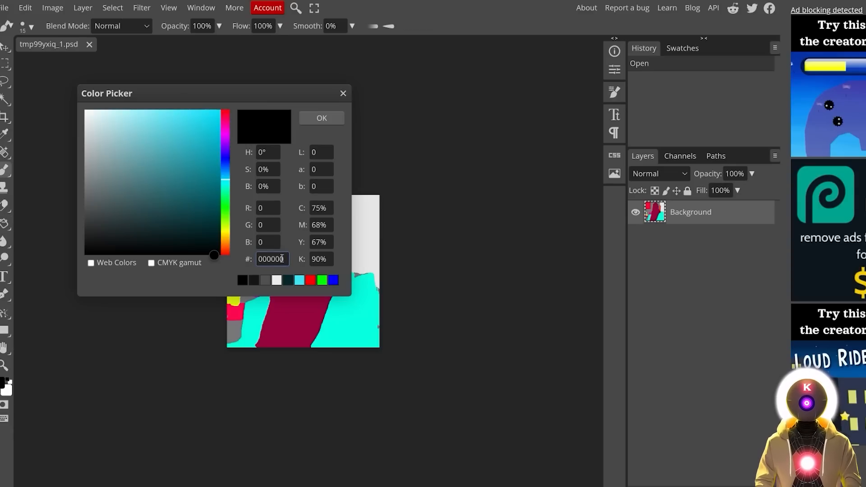
double_click(271, 260)
text(ff0000)
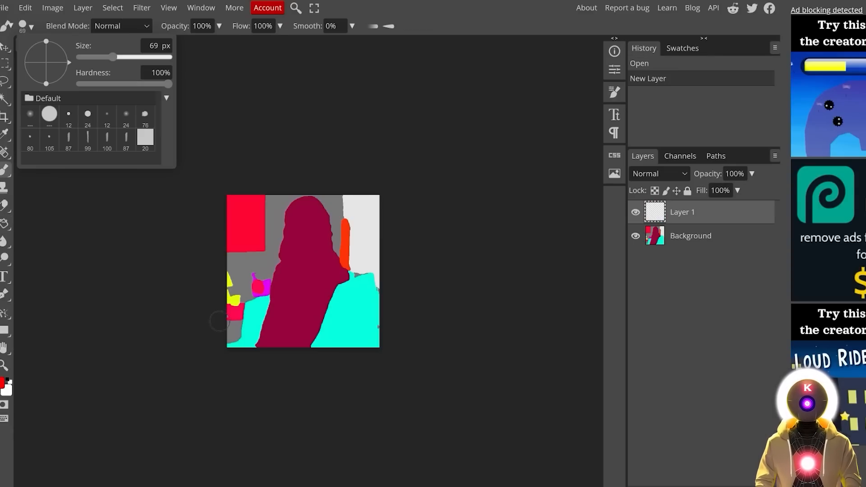
mouse_move(266, 336)
mouse_down()
mouse_move(239, 318)
mouse_move(244, 333)
mouse_up()
drag(262, 297, 263, 325)
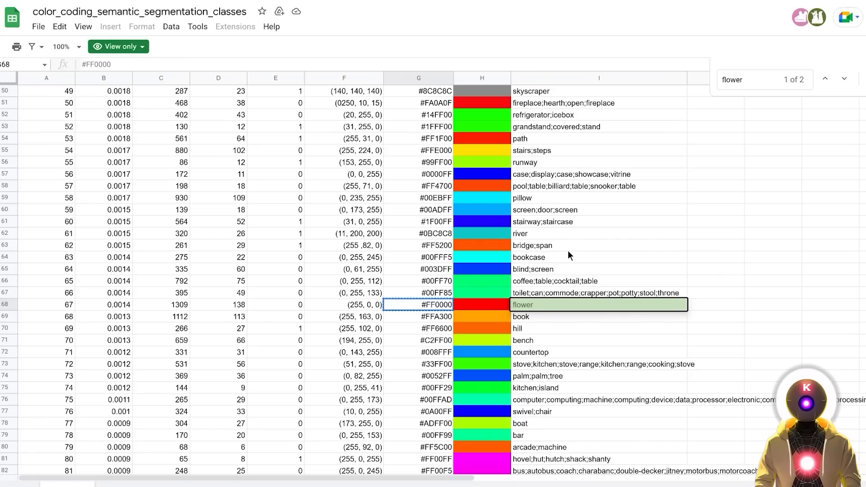
Look up the clock colour in the spreadsheet and paint a round #66FF00 spot on a new layer in the map's upper-left corner
key(ctrl+f)
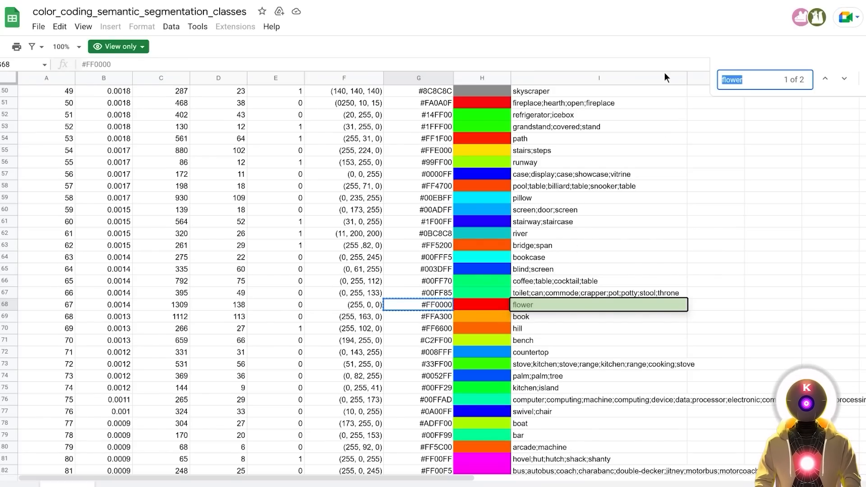
text(clock)
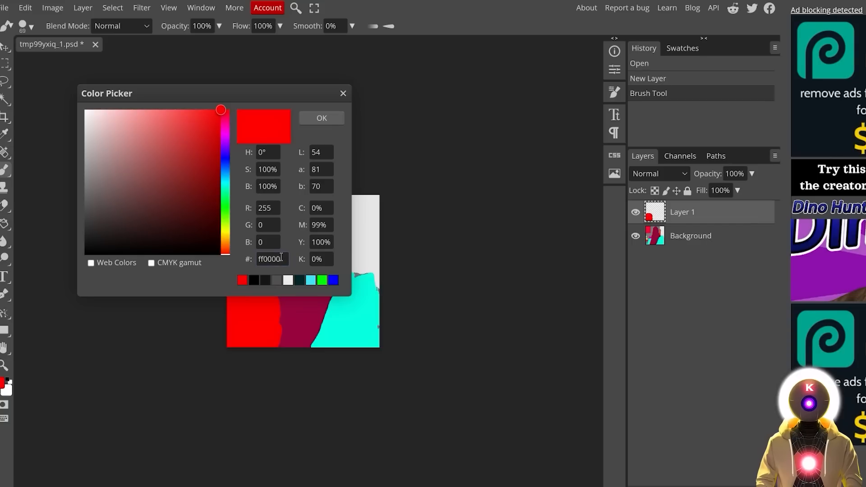
key(ctrl+a)
text(#66FF00)
click(321, 117)
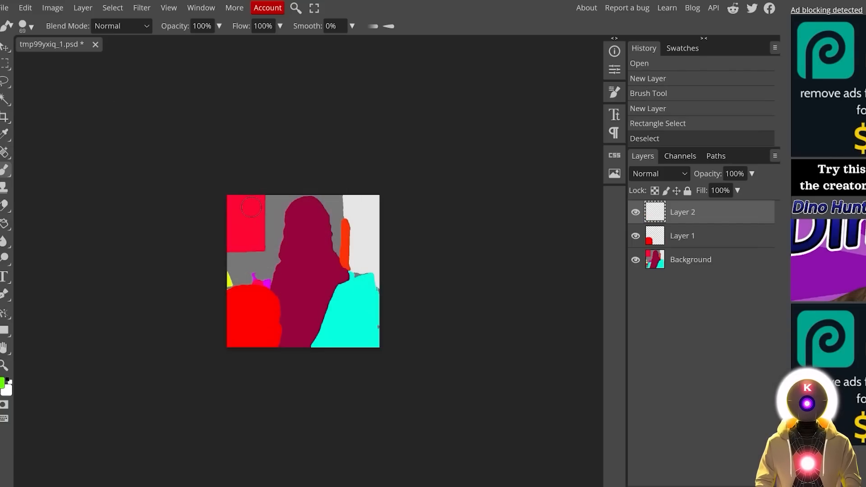
mouse_move(251, 207)
mouse_down()
mouse_move(231, 217)
mouse_move(254, 235)
mouse_move(270, 225)
mouse_move(243, 210)
mouse_up()
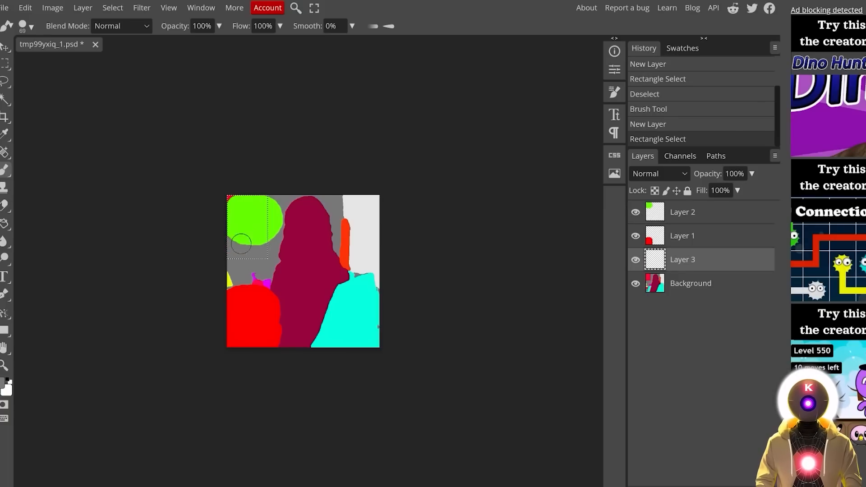
Paint wall grey over the remaining picture frame on a layer beneath the green spot, and export the edited map
mouse_move(242, 243)
mouse_down()
mouse_move(240, 209)
mouse_move(258, 220)
mouse_up()
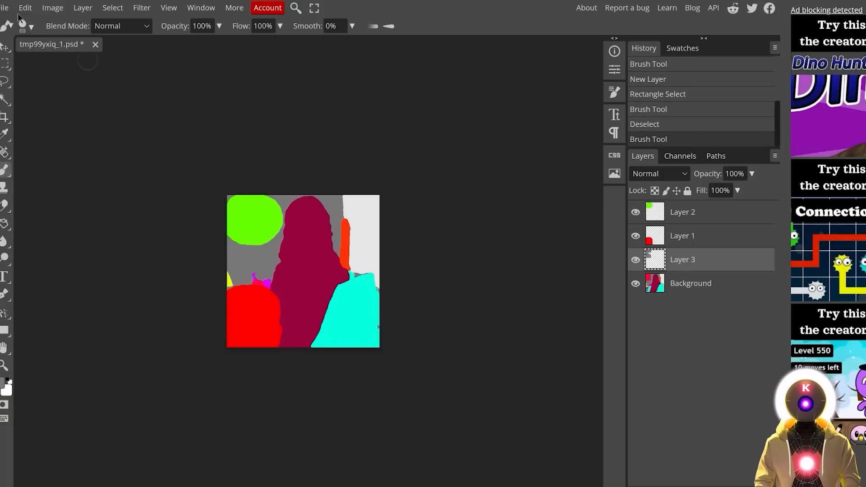
click(6, 8)
mouse_move(27, 173)
click(114, 173)
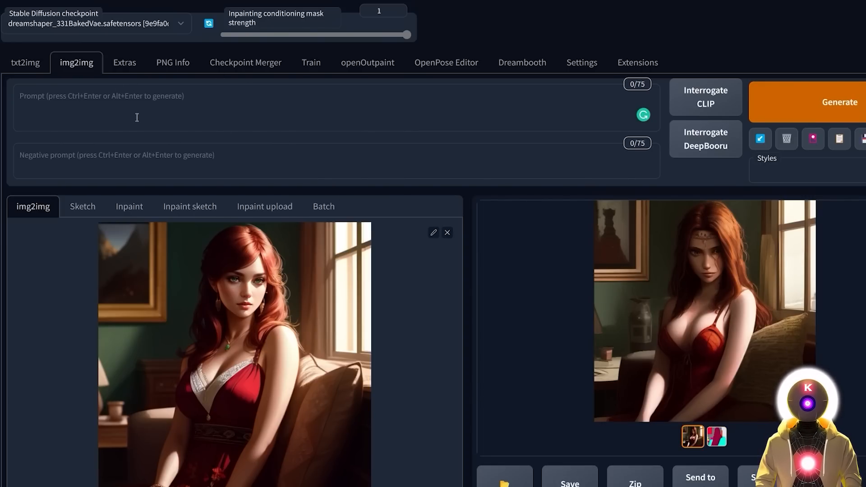
Switch to Stable Diffusion, generate a picture with the edited segmentation map and compare the result with the map
click(822, 109)
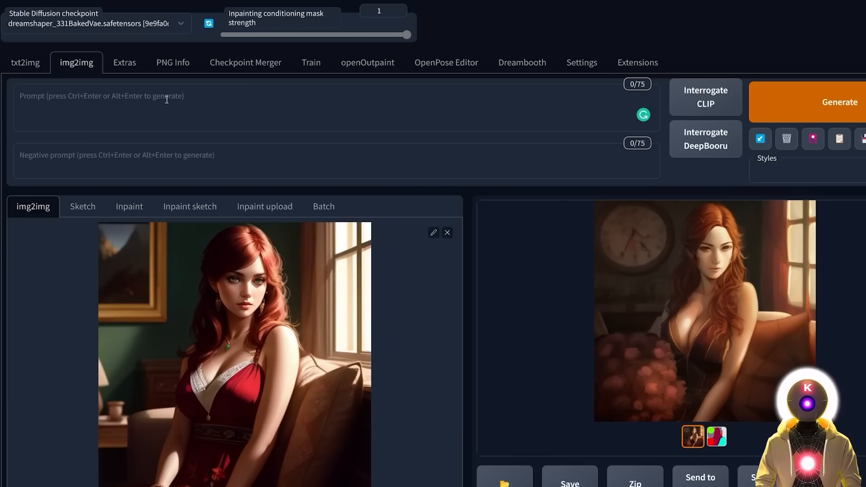
click(625, 367)
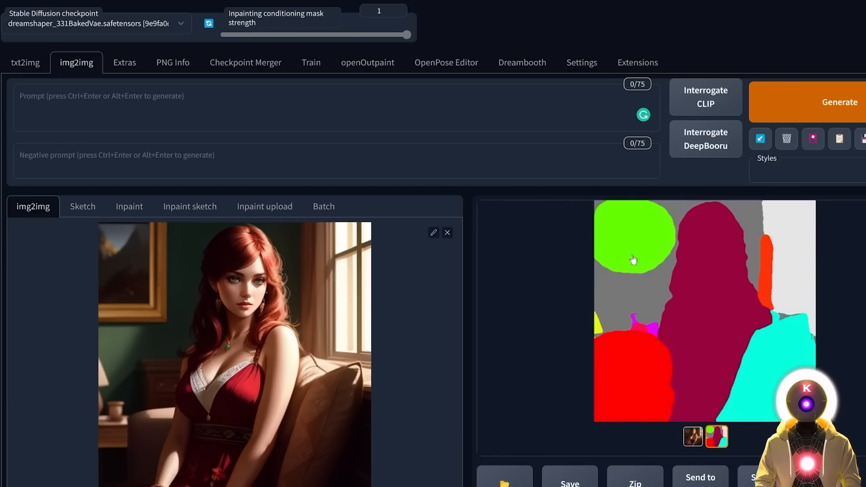
click(694, 375)
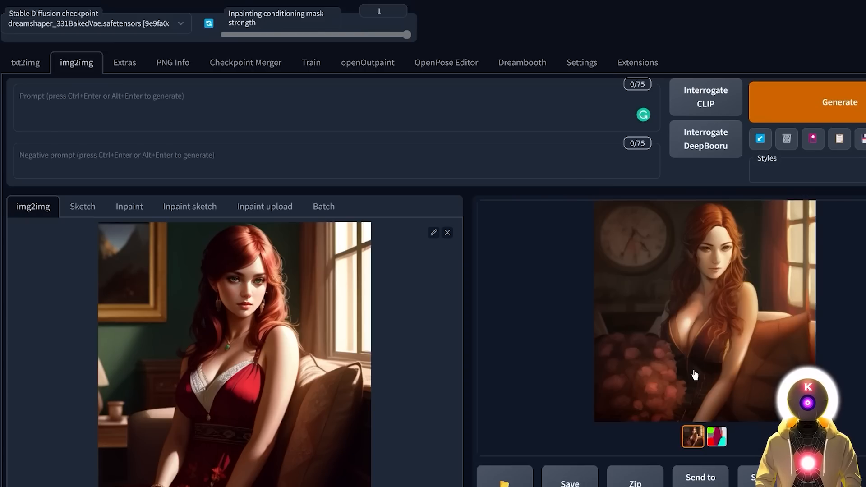